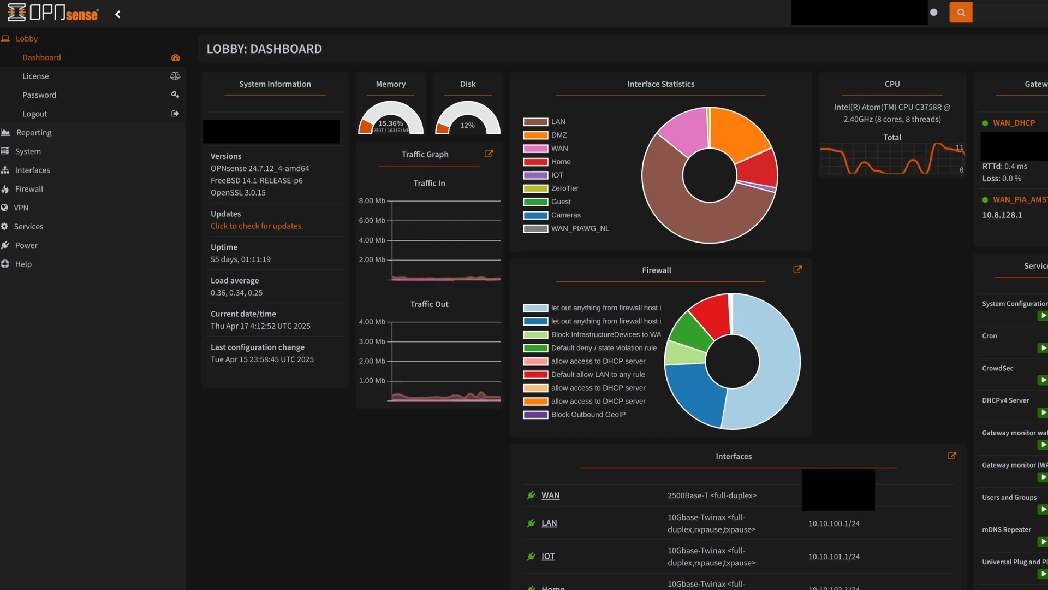
Open the firewall Aliases page
click(154, 190)
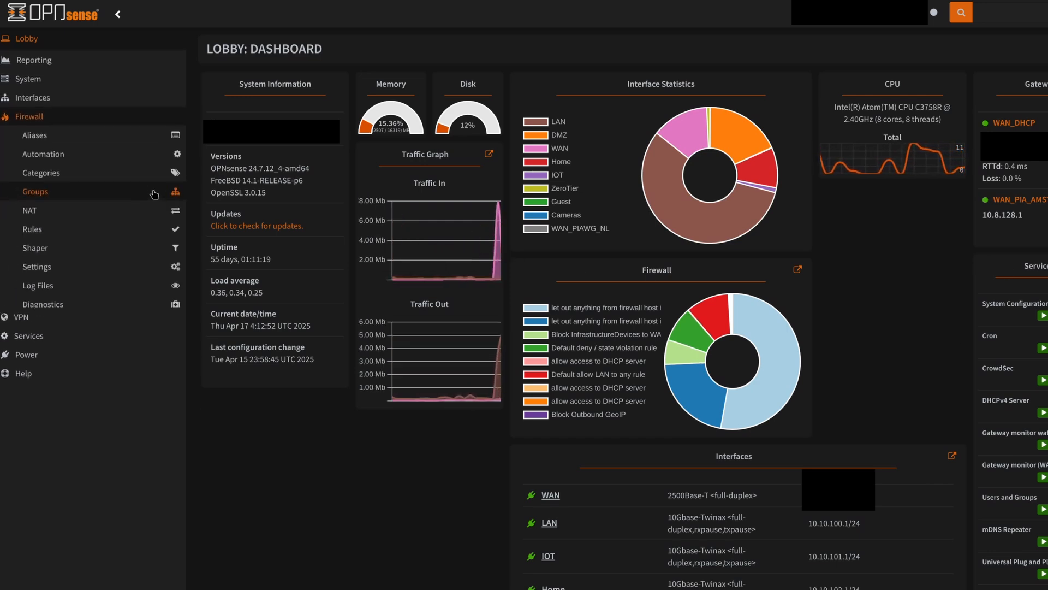
click(147, 133)
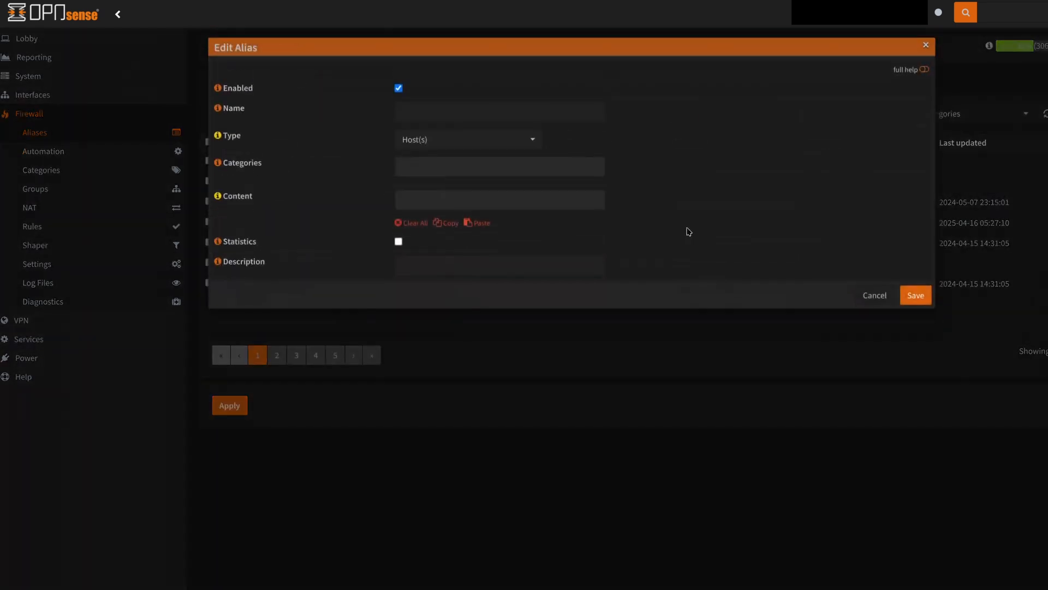
Start a new alias of type GeoIP and name it GeoBlock
click(436, 123)
click(430, 155)
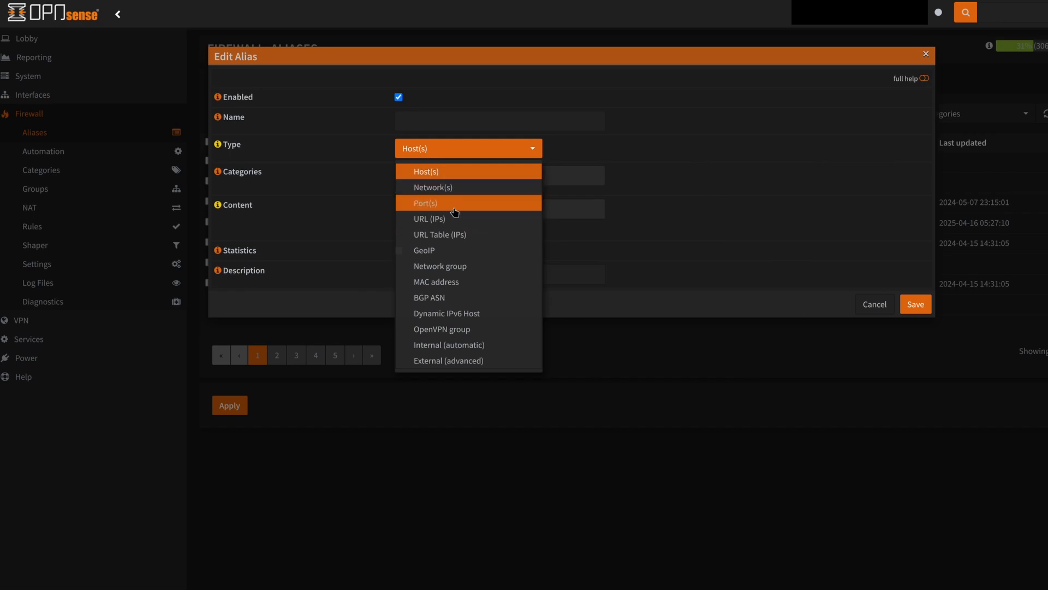
click(439, 253)
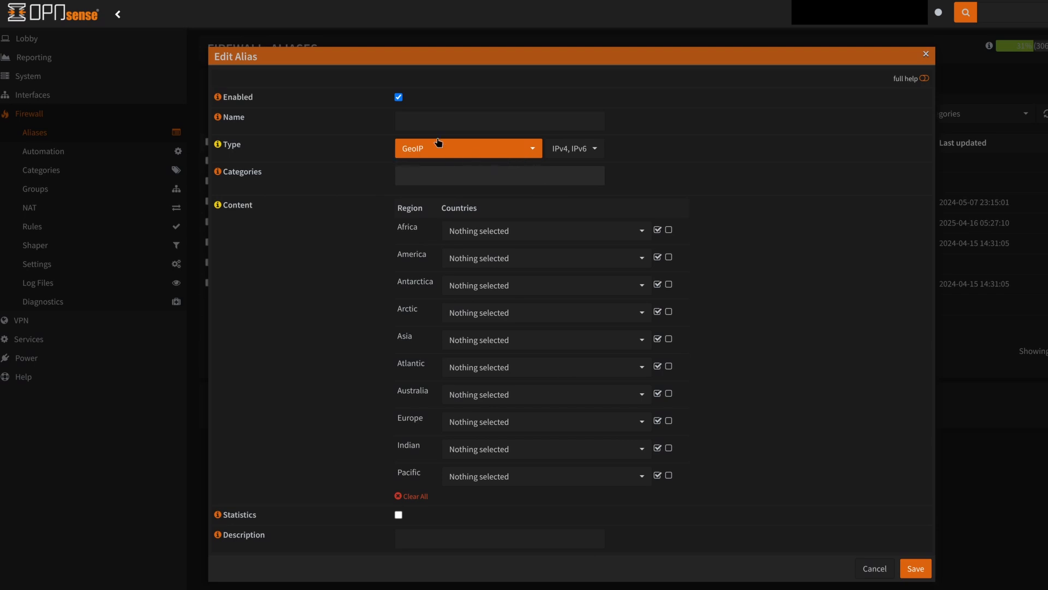
click(459, 122)
text(GeoBlock)
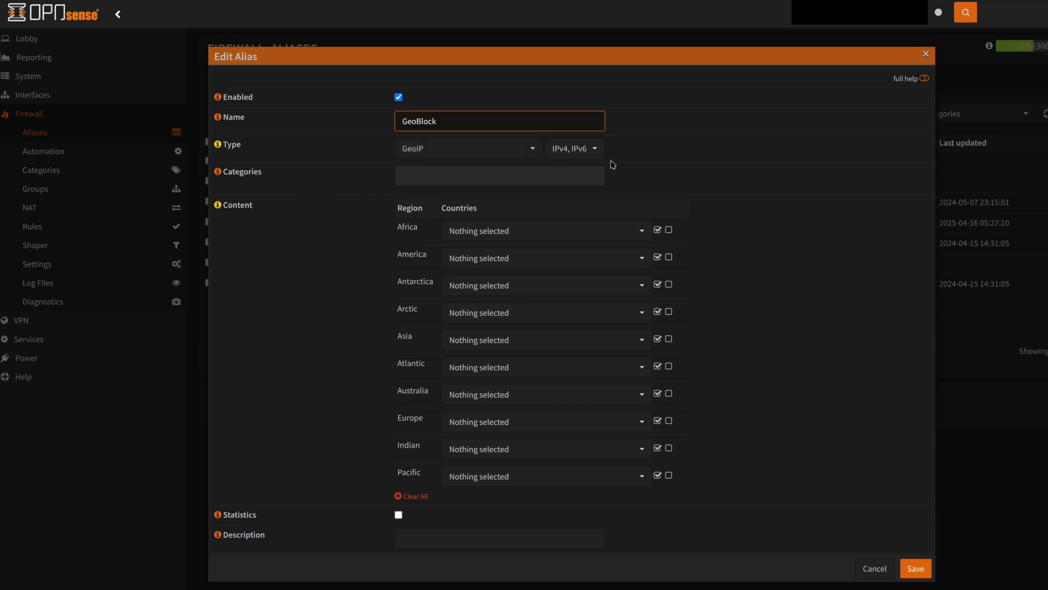
Look through the IP version options and the Africa country list, then close the alias dialog without saving
click(574, 150)
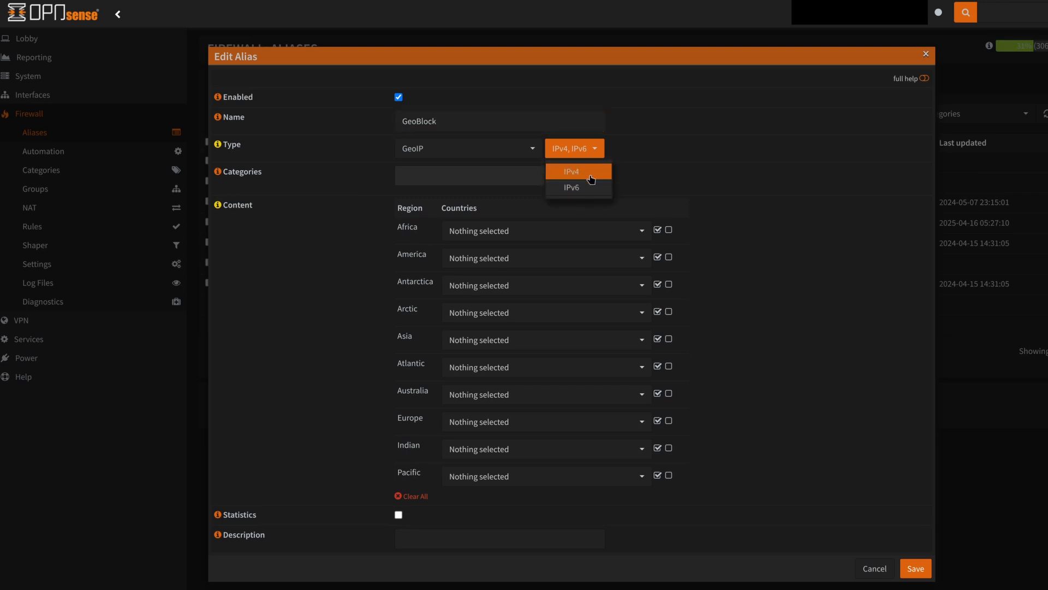
click(686, 166)
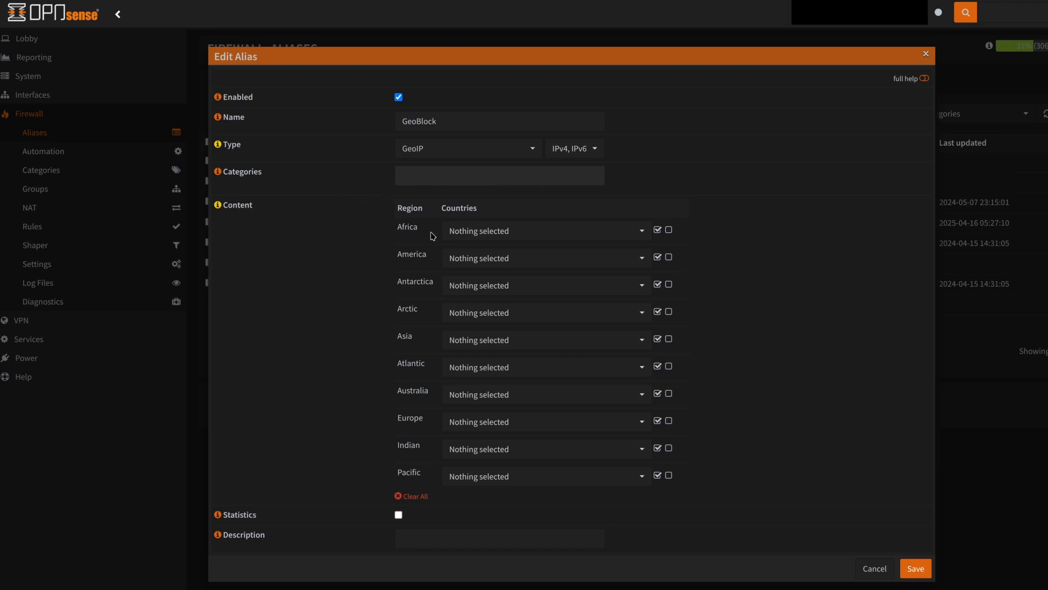
click(485, 237)
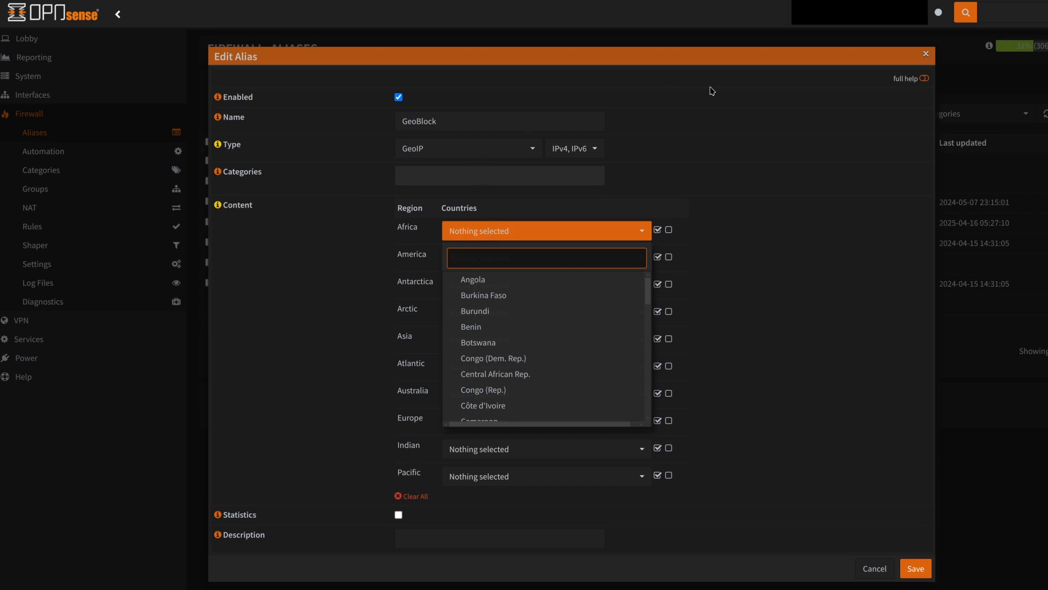
click(922, 55)
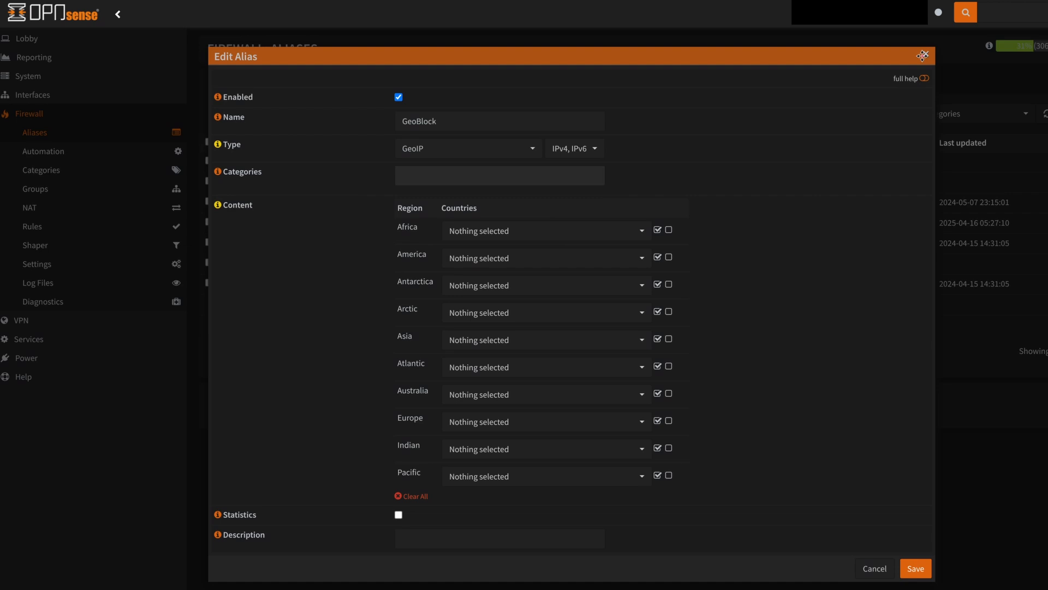
click(923, 56)
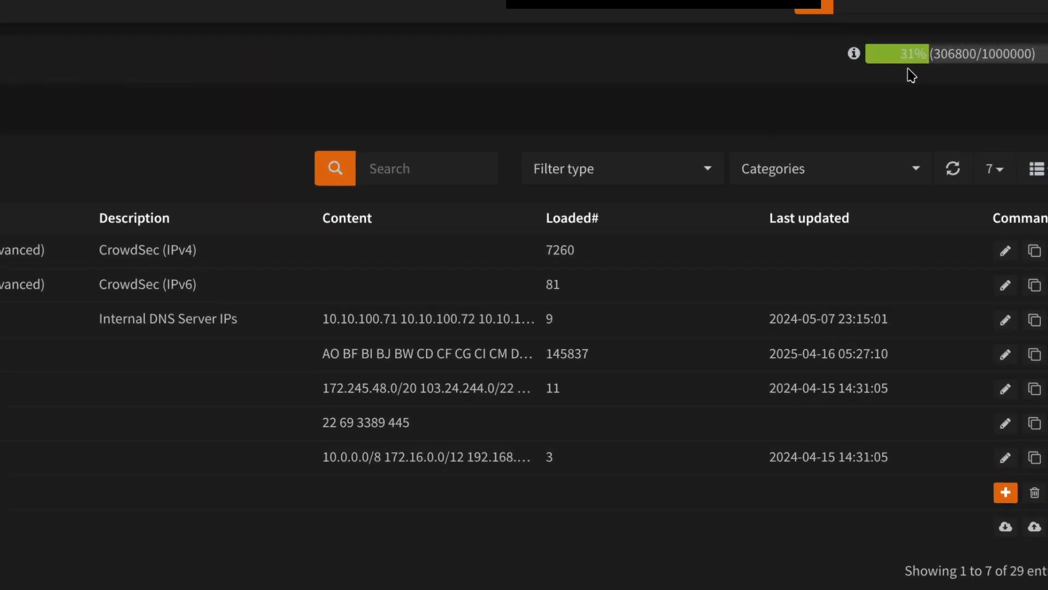
Open the existing GeoBlock alias to review its selected regions and countries, then close it
mouse_move(997, 48)
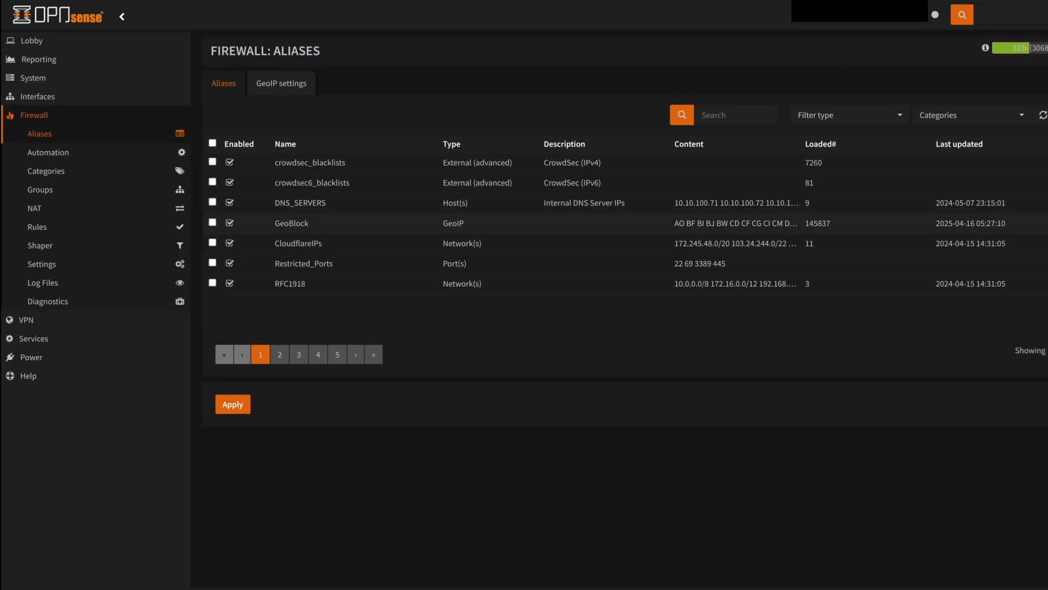
click(1047, 223)
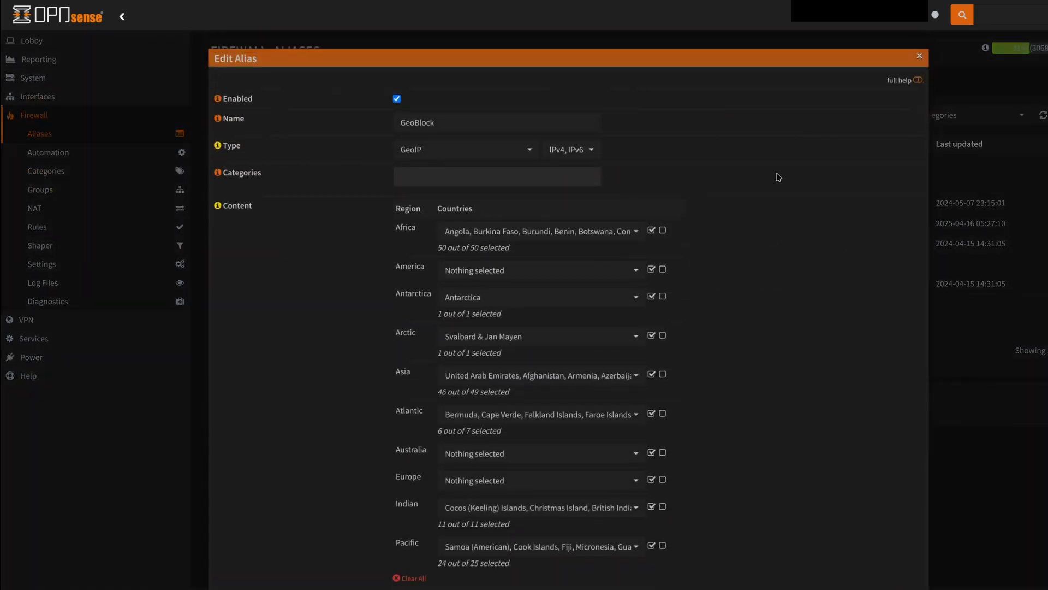
scroll(779, 178, down, 1)
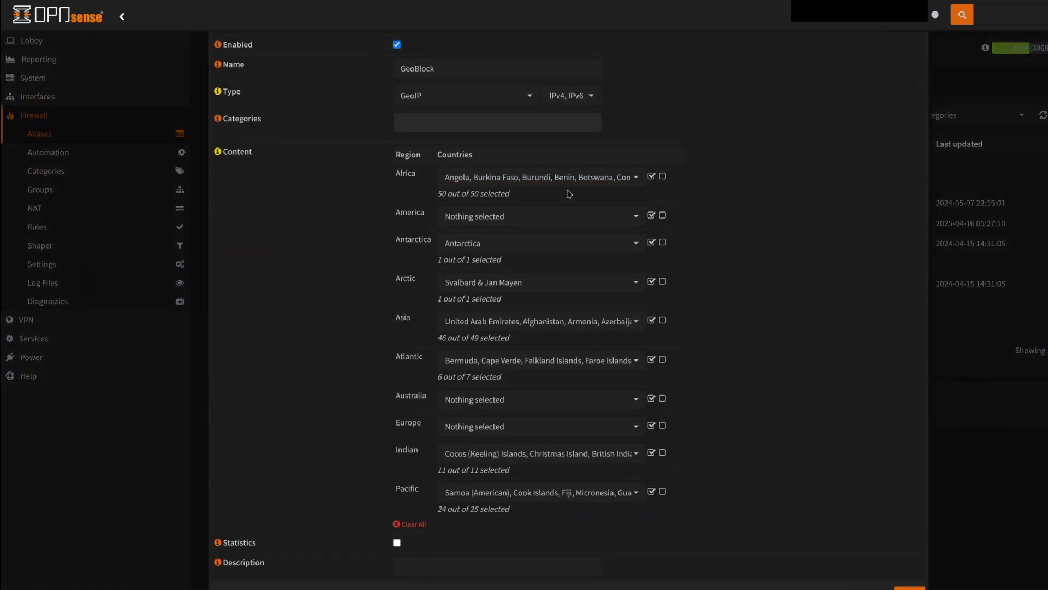
click(559, 284)
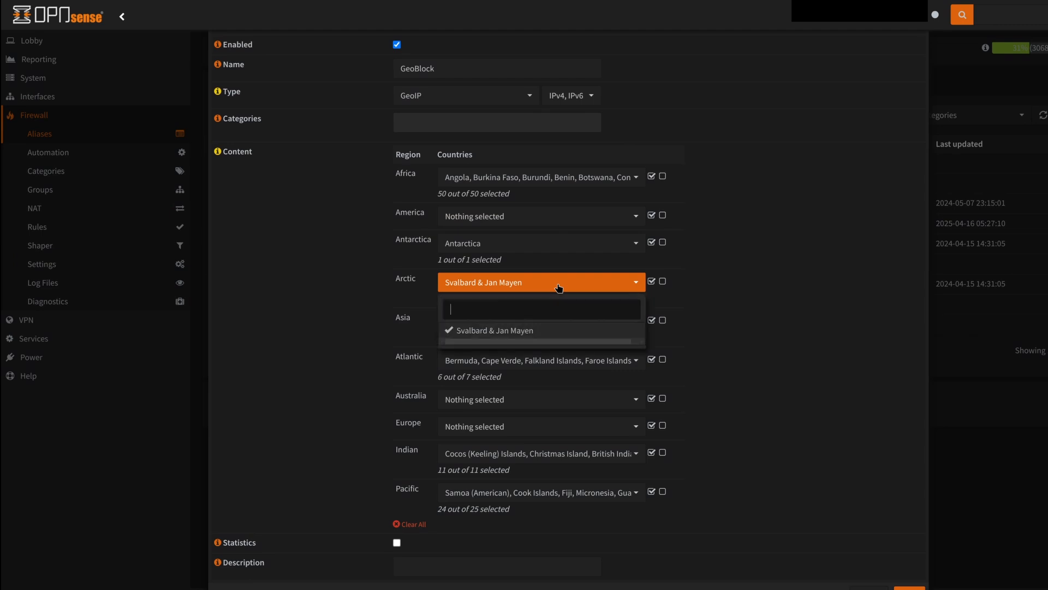
click(764, 269)
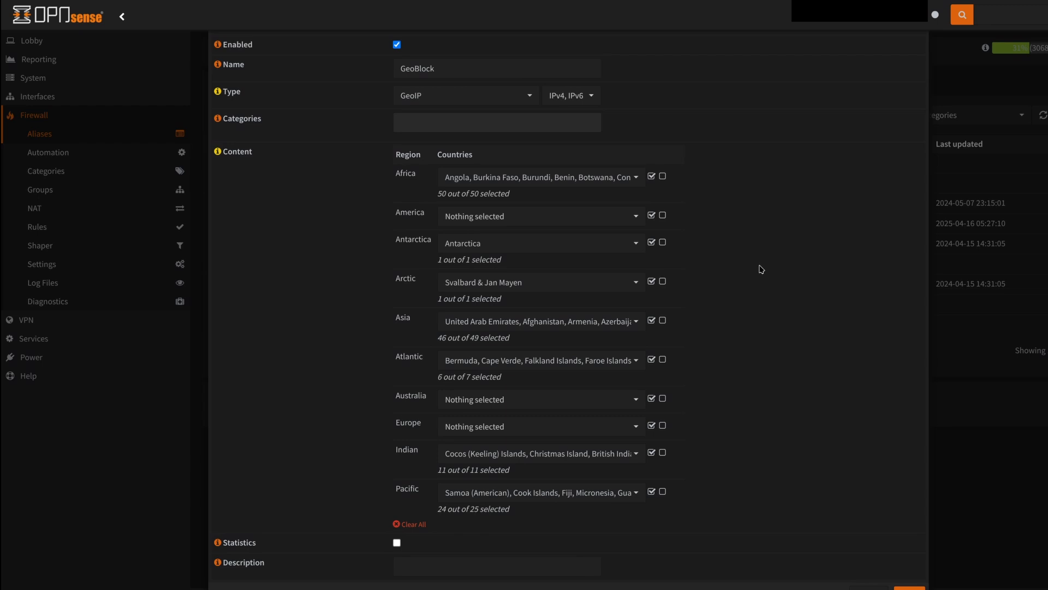
click(868, 588)
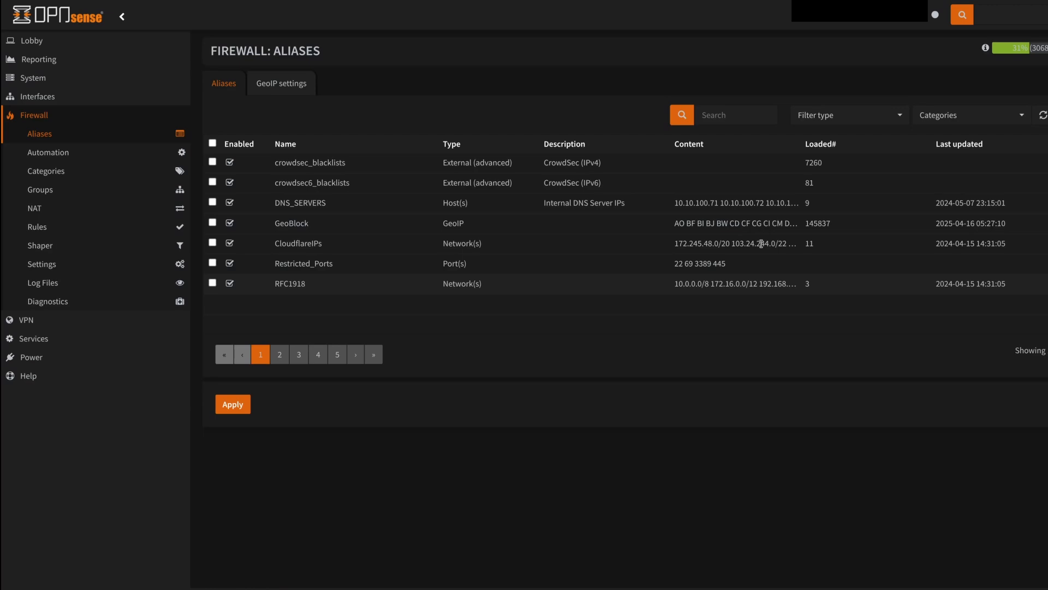
Start another new alias and set its type to GeoIP
click(1047, 304)
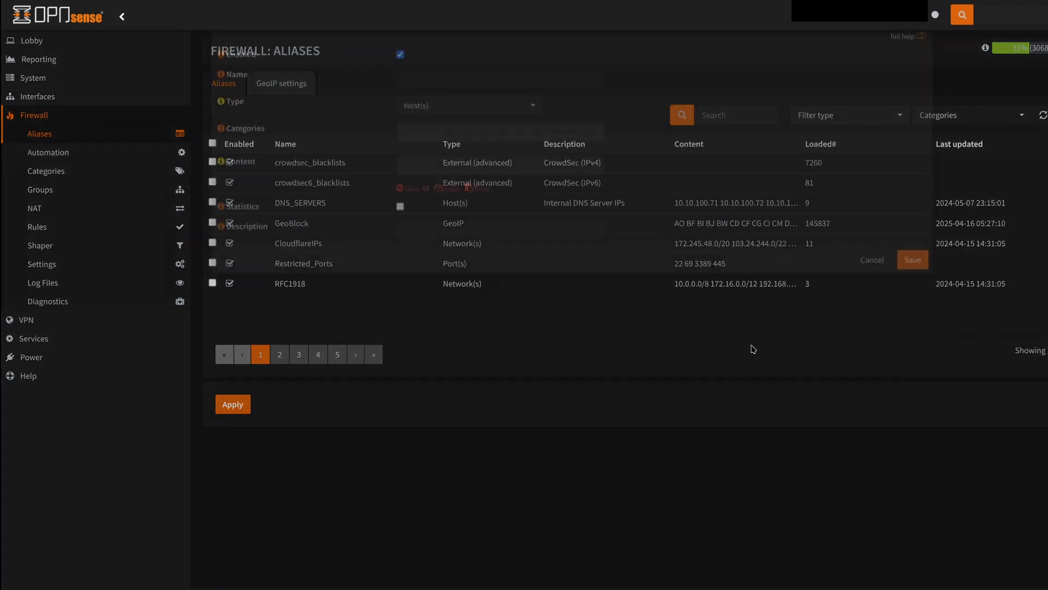
click(480, 153)
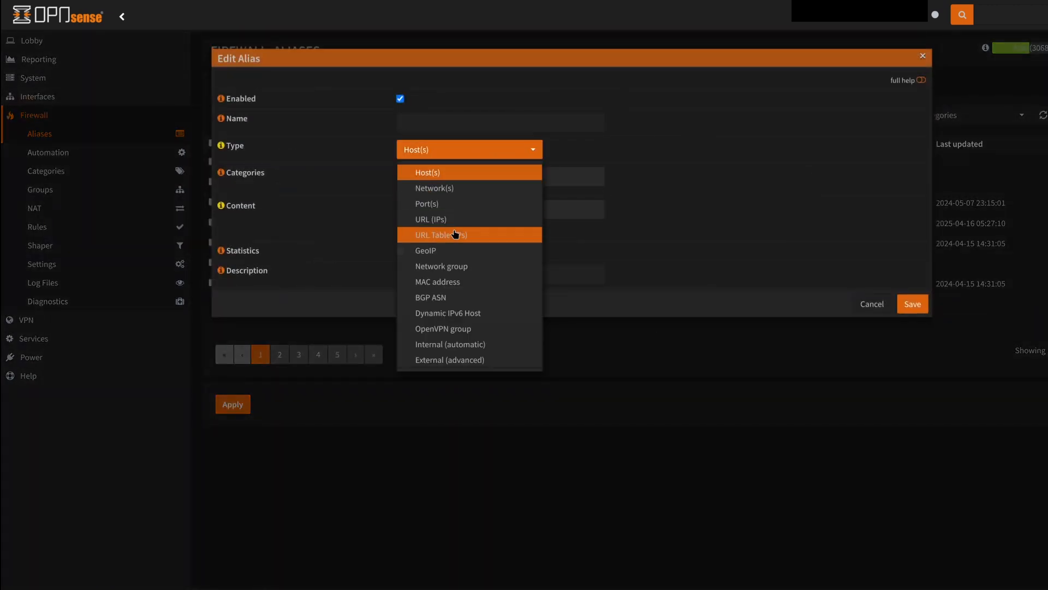
click(461, 251)
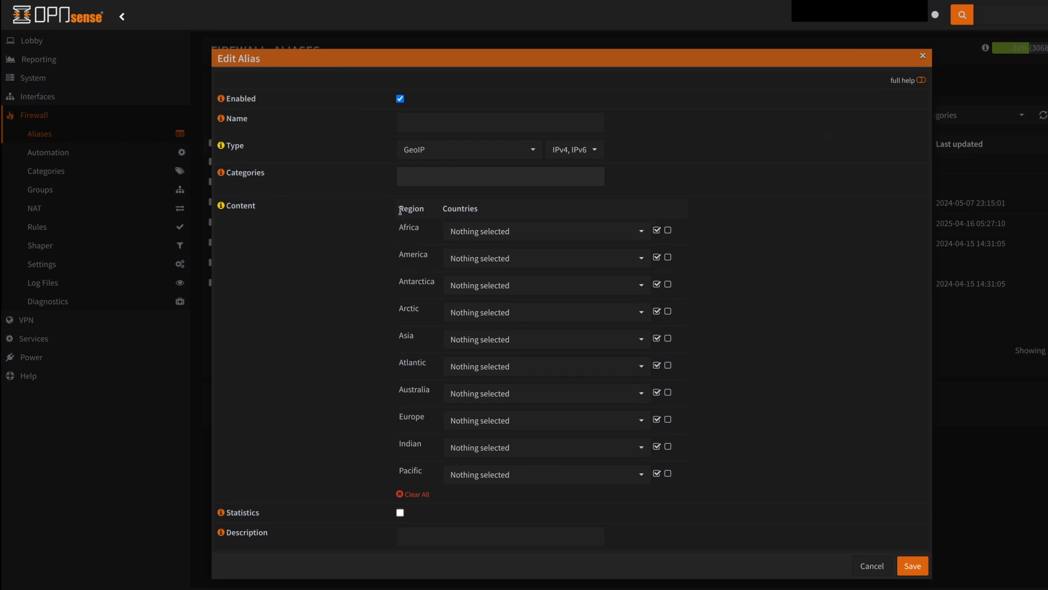
Select Chad, Togo and Tunisia from the Africa region's country list
click(480, 230)
scroll(529, 290, down, 2)
scroll(529, 291, down, 3)
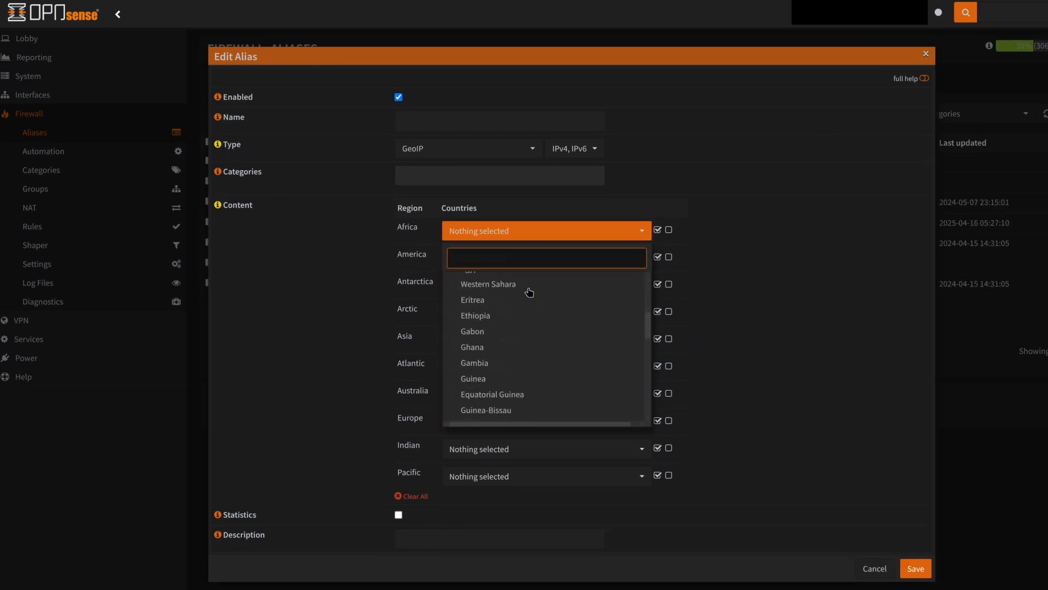
scroll(529, 294, down, 6)
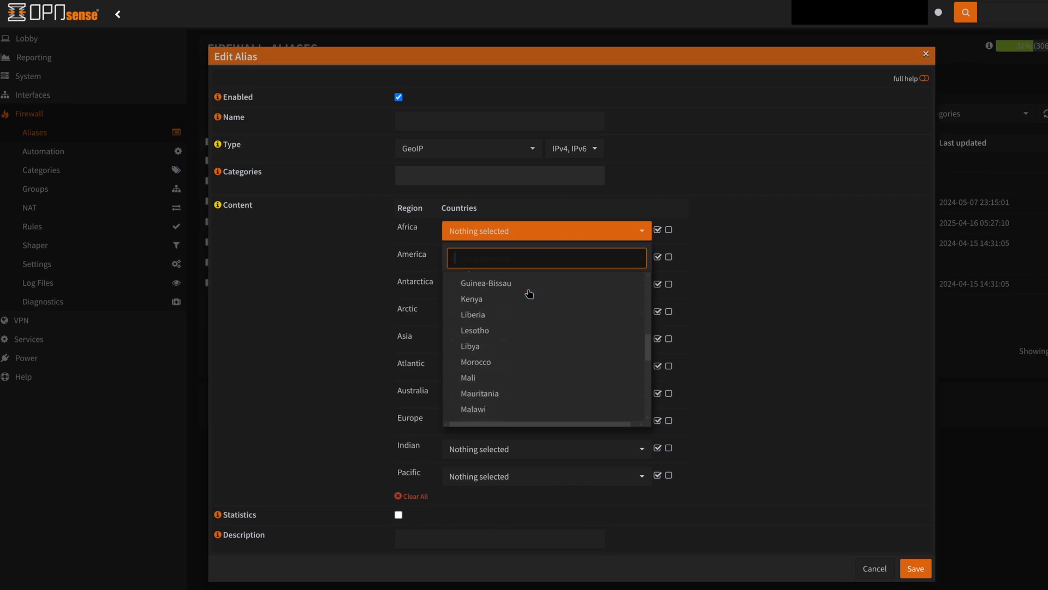
scroll(535, 347, up, 1)
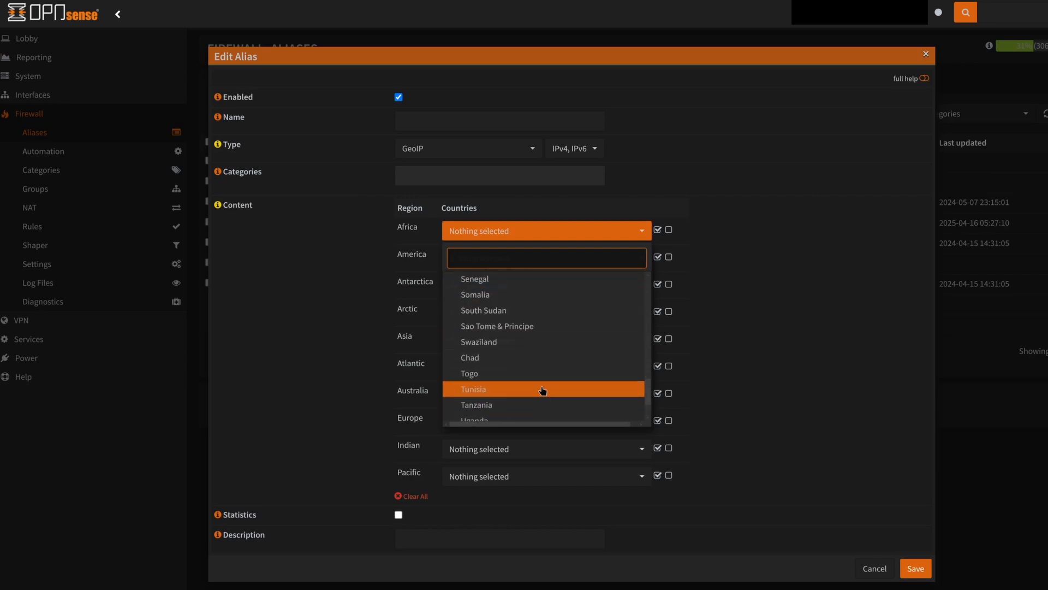
scroll(543, 397, down, 1)
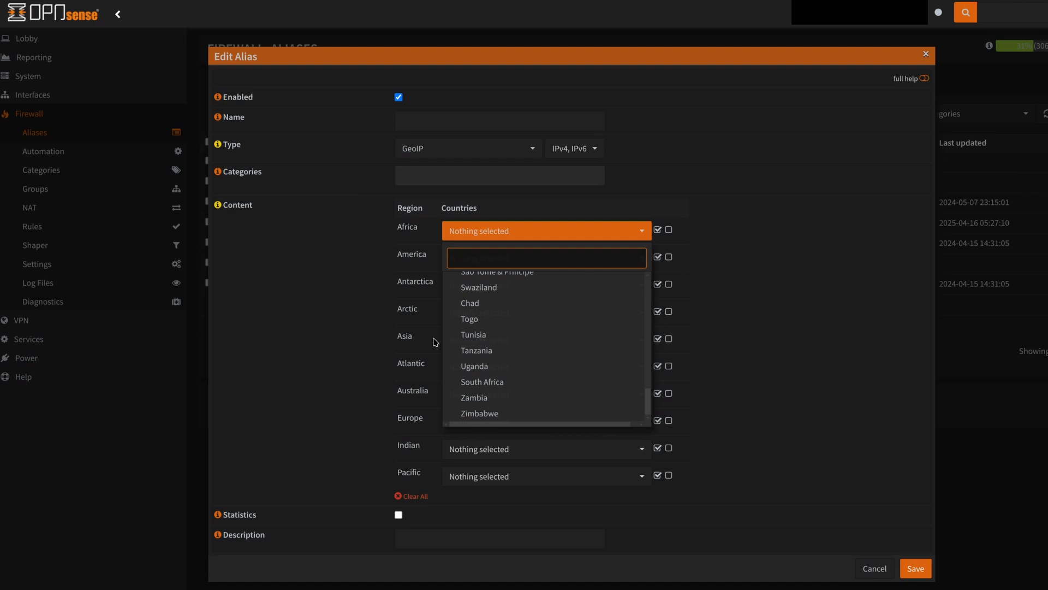
click(486, 302)
click(490, 317)
click(495, 334)
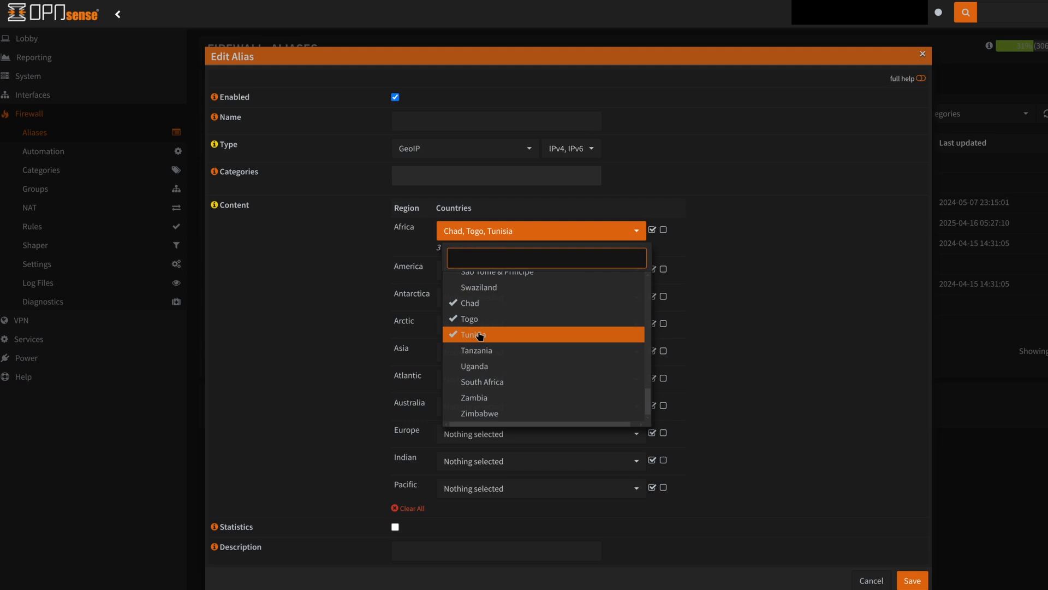
click(497, 225)
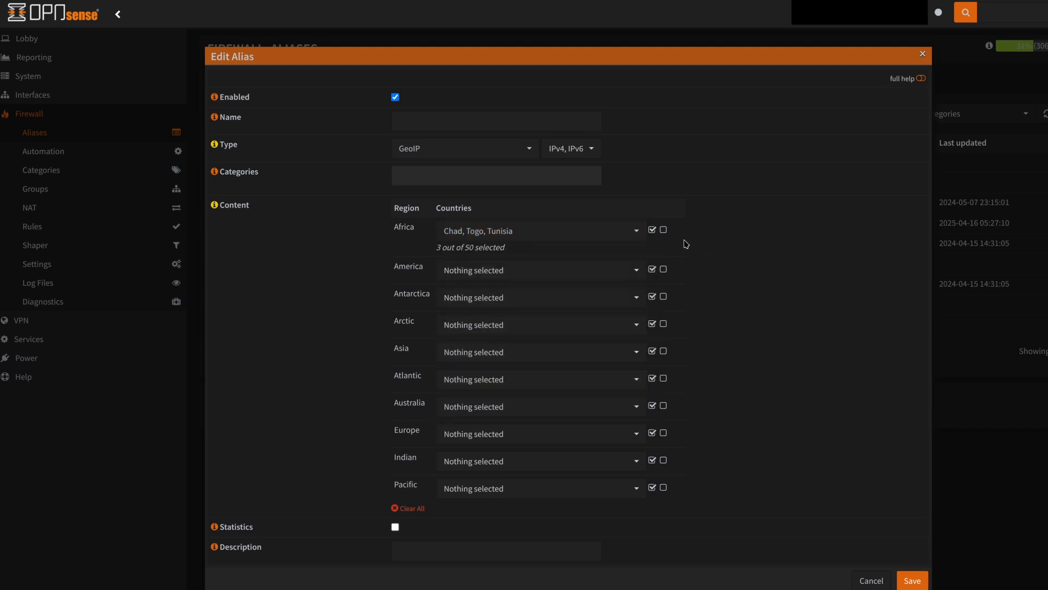
Select all countries for the Africa, America and Antarctica regions
click(663, 230)
click(658, 230)
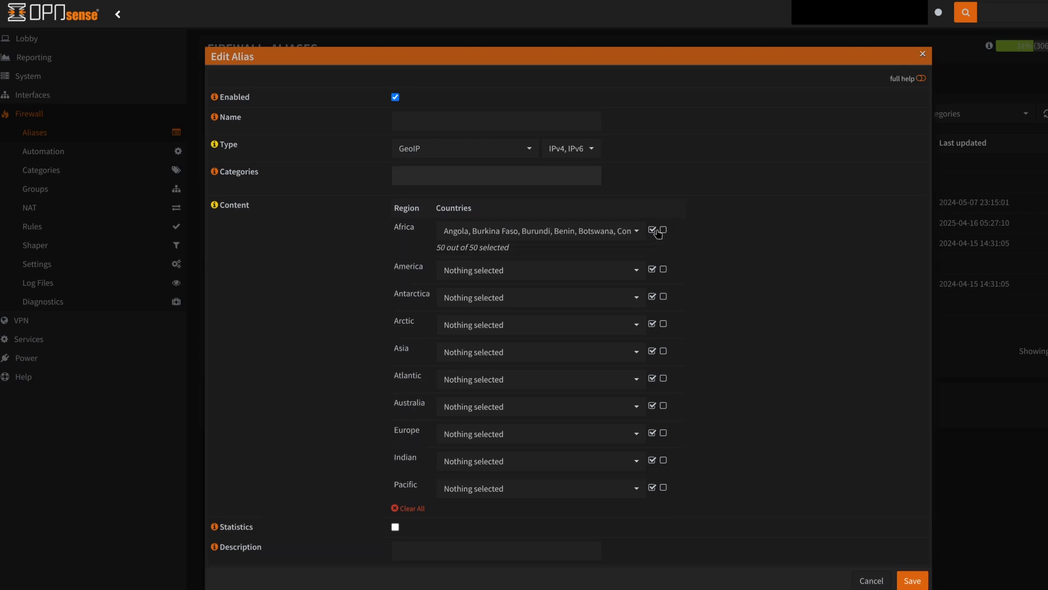
click(663, 230)
click(657, 230)
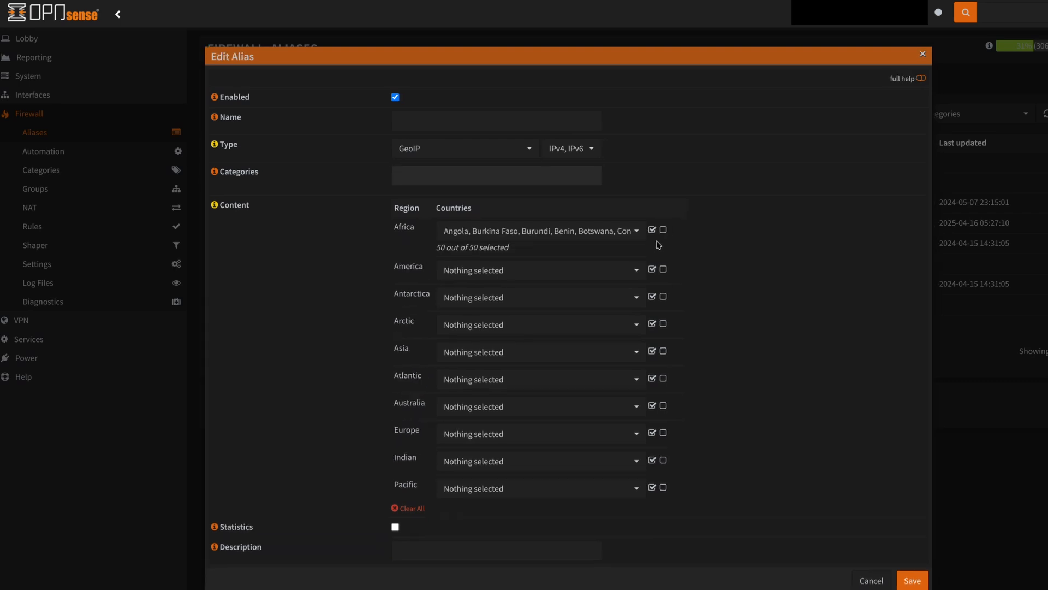
click(653, 269)
click(652, 309)
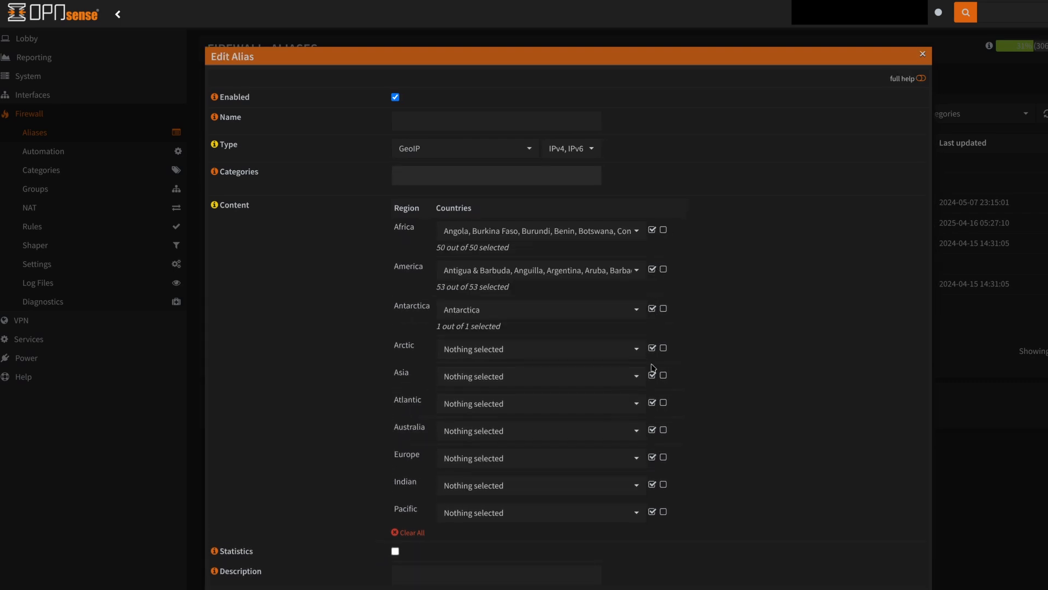
Clear the Antarctica, America and Africa selections and cancel the alias dialog
click(664, 308)
click(664, 269)
click(663, 230)
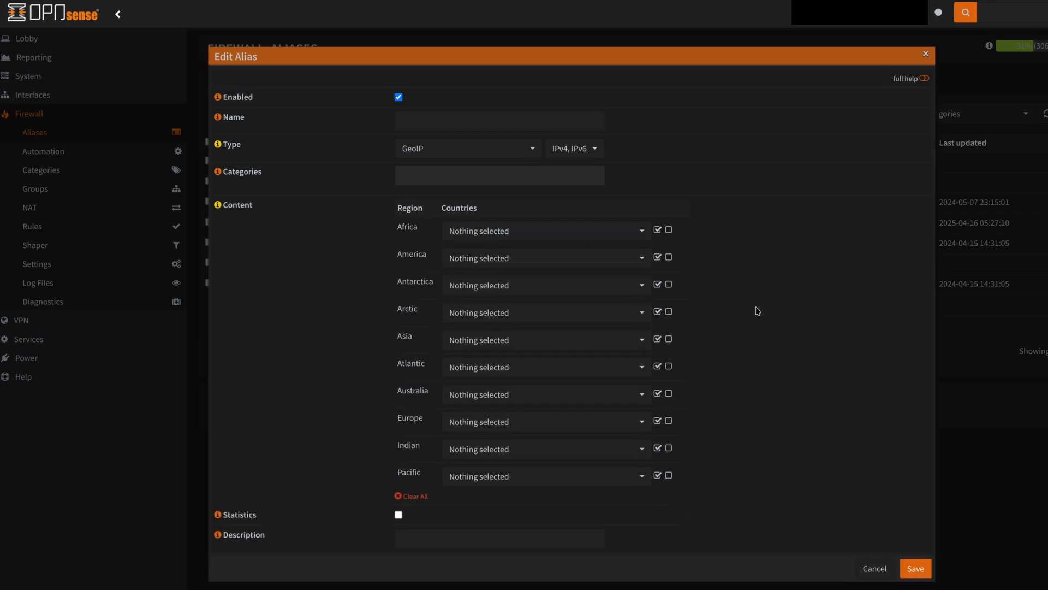
click(440, 540)
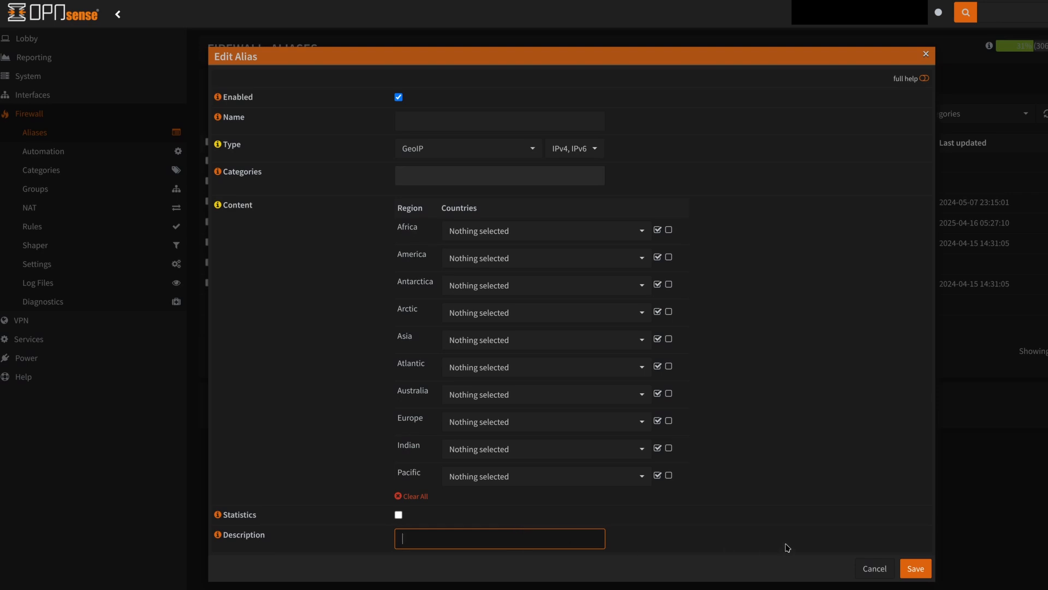
click(875, 569)
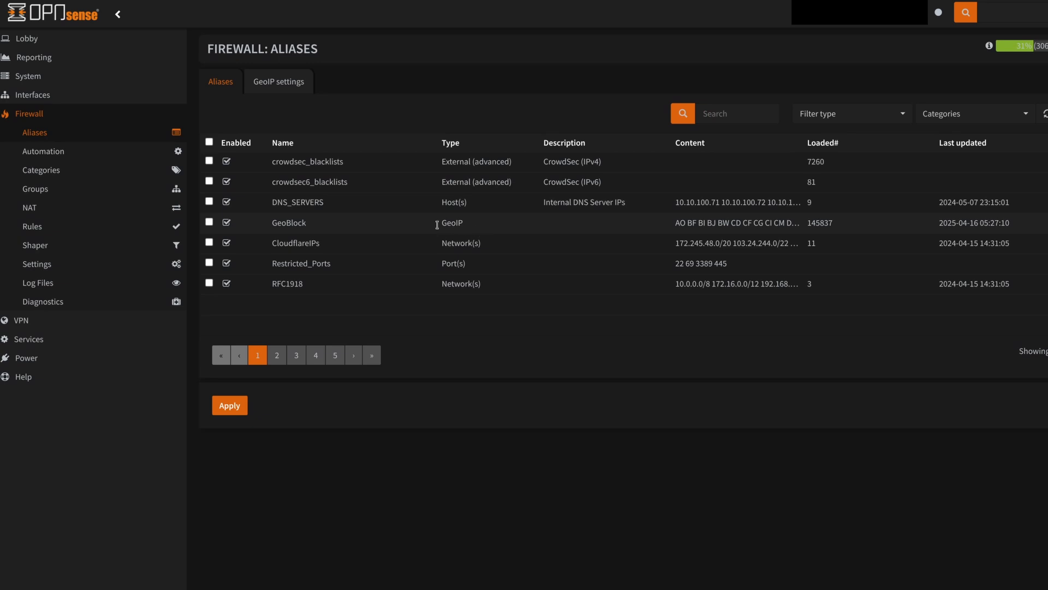
Open the GeoIP settings and examine the database download URL
click(295, 83)
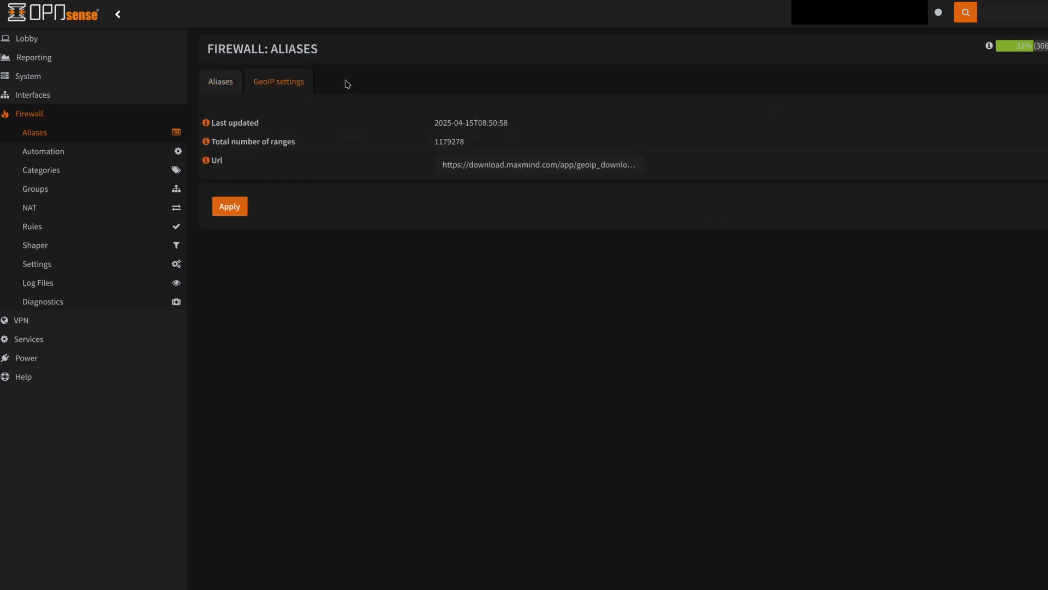
click(527, 165)
drag(432, 122, 511, 139)
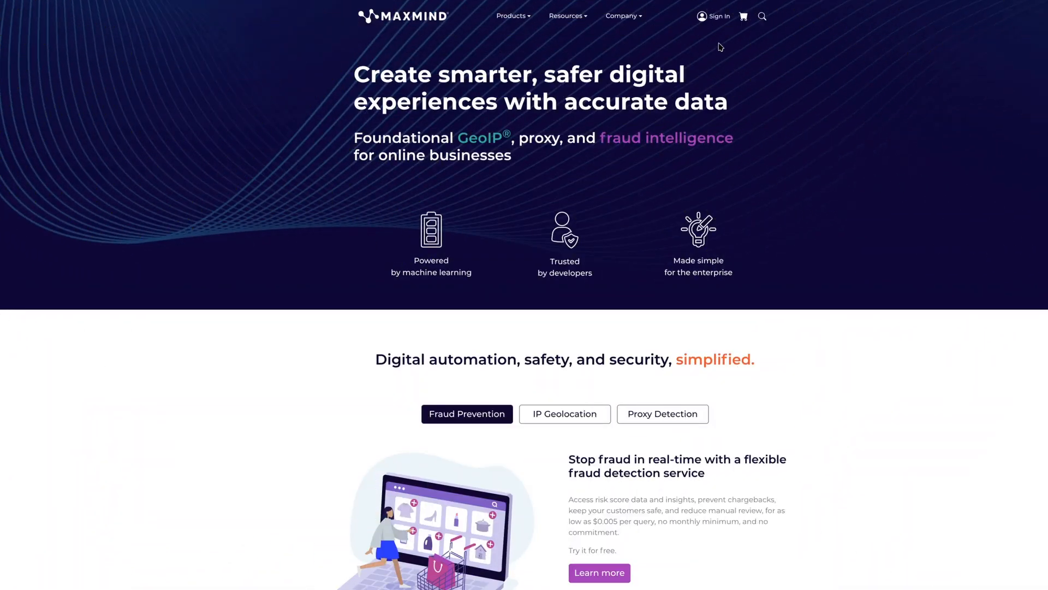
Sign in to the MaxMind account and open the license key management page
click(713, 18)
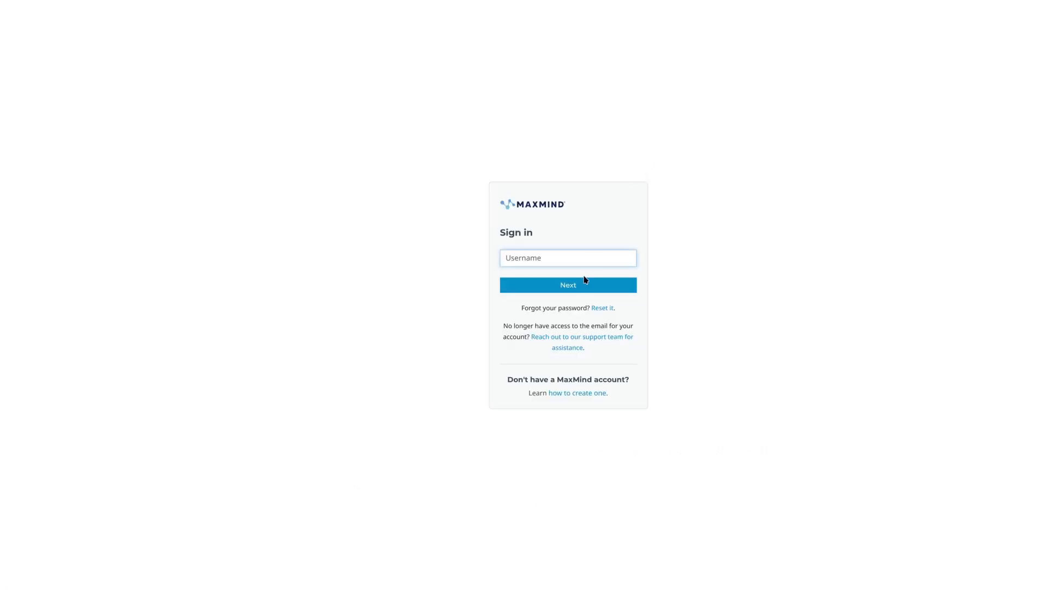
click(580, 258)
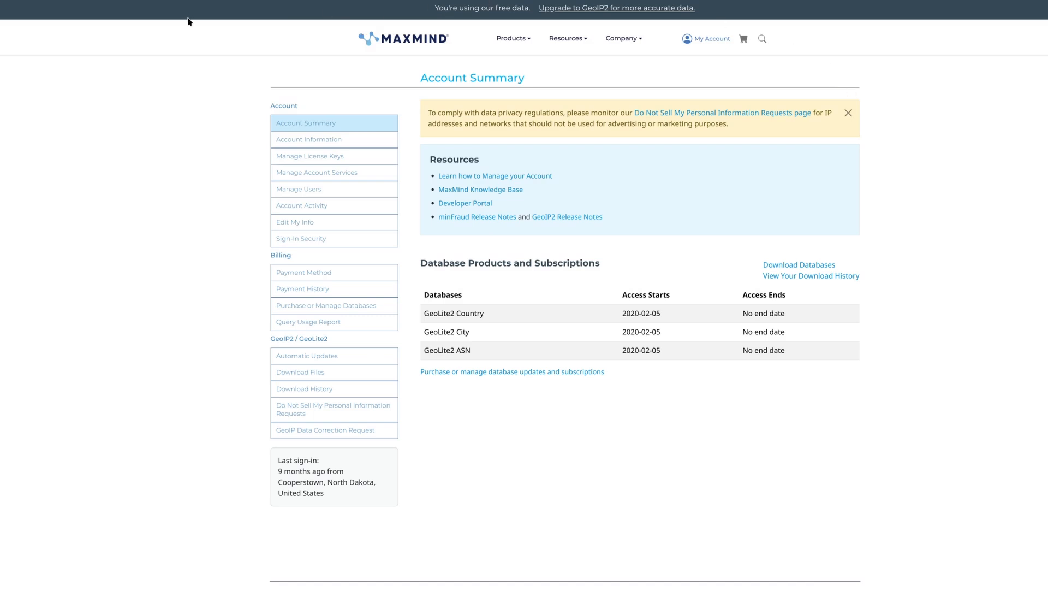
click(291, 158)
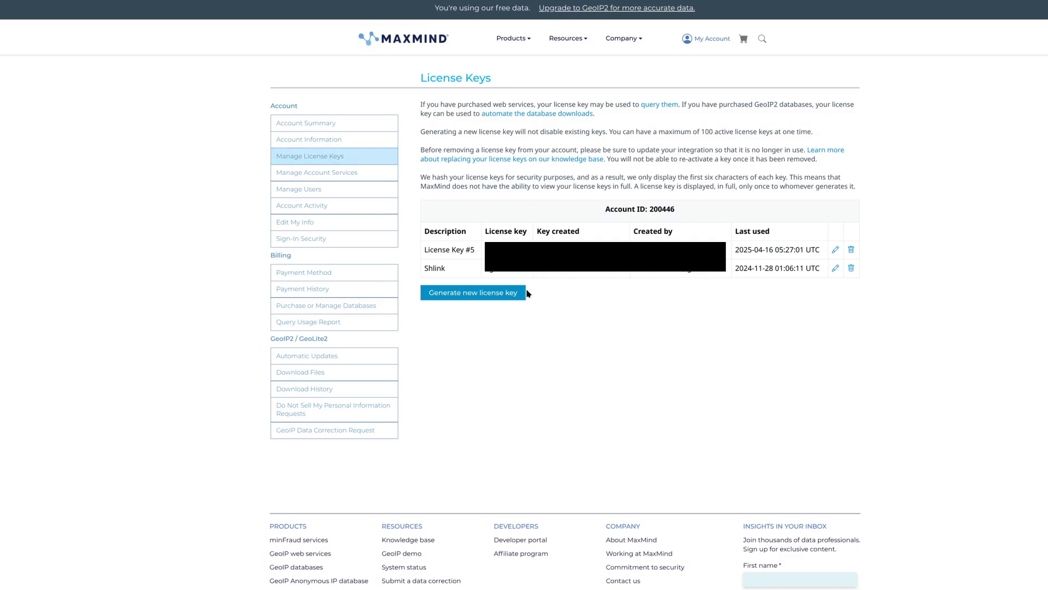
Generate a new MaxMind license key with the description License Key #5
click(492, 297)
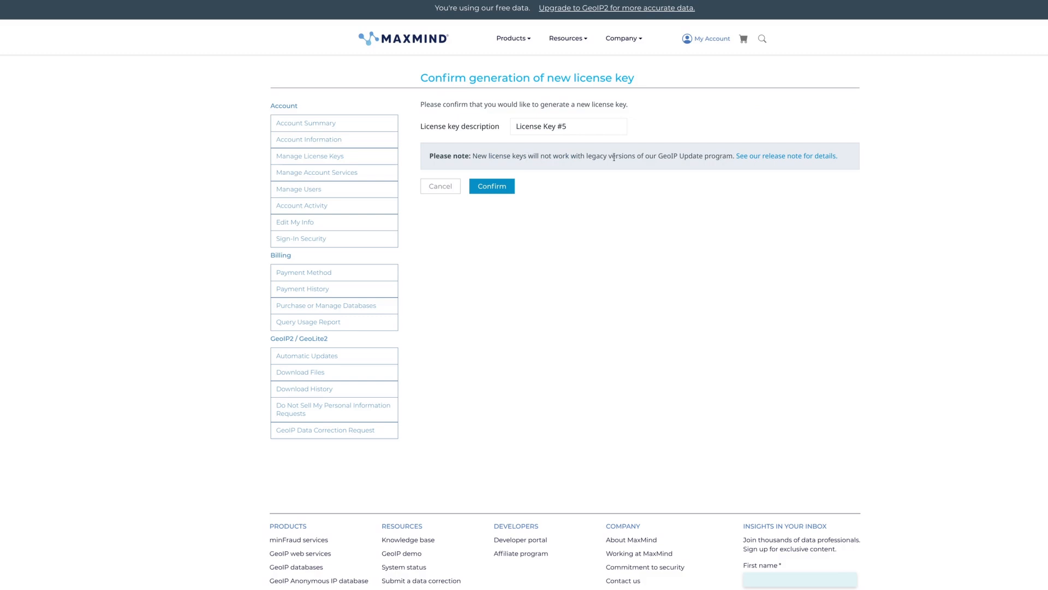
click(491, 187)
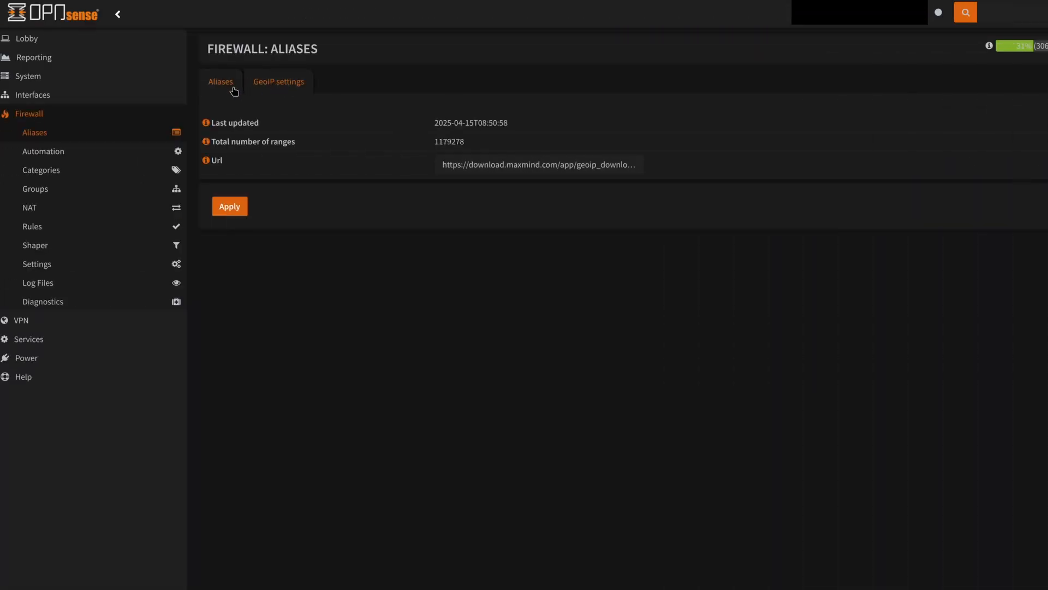
Review the GeoIP settings, inspecting the download URL and the total number of ranges
click(55, 86)
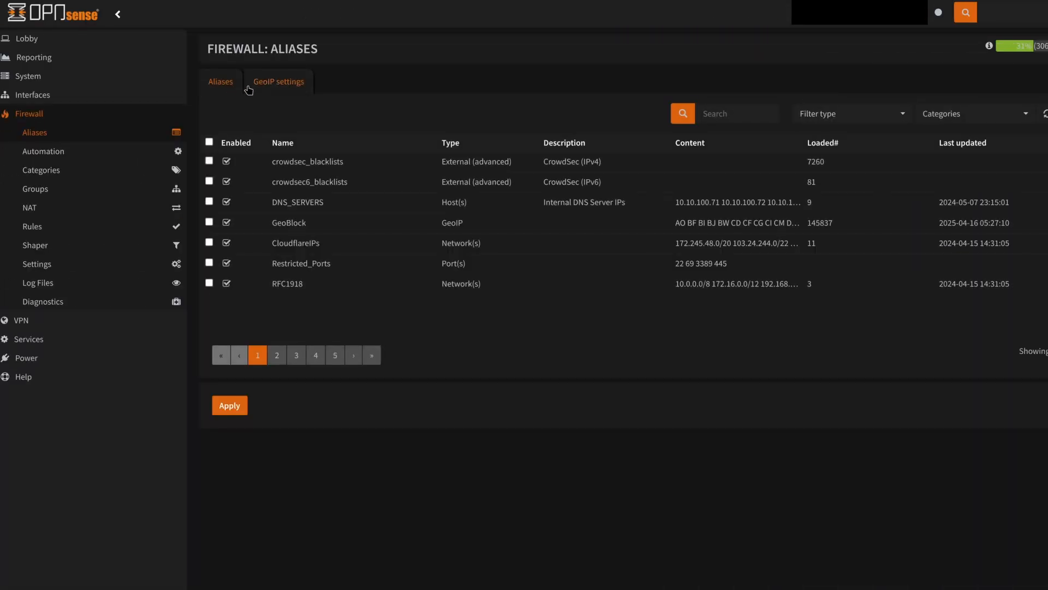
click(288, 83)
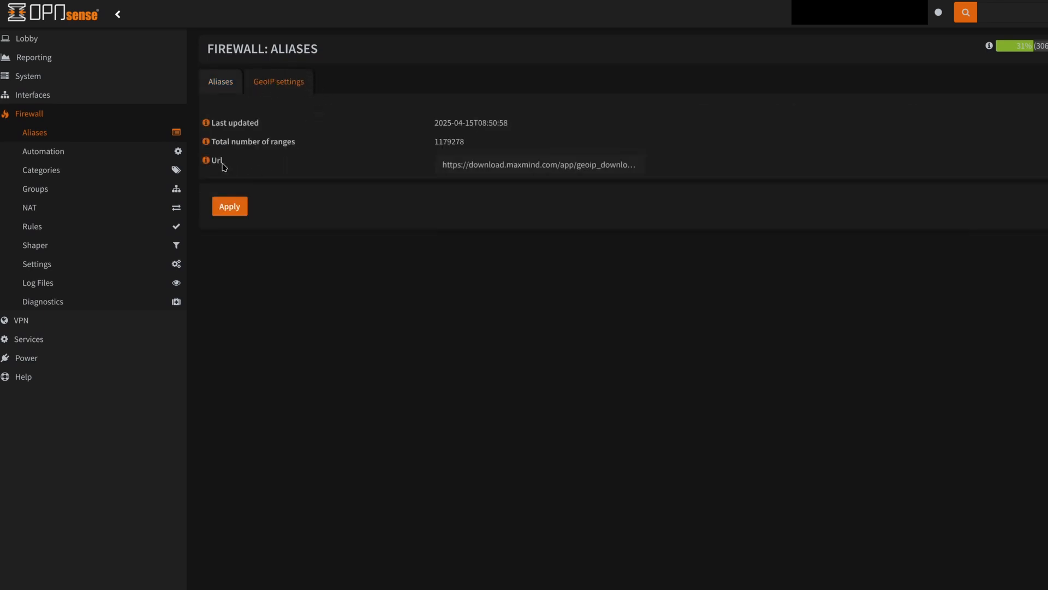
click(494, 166)
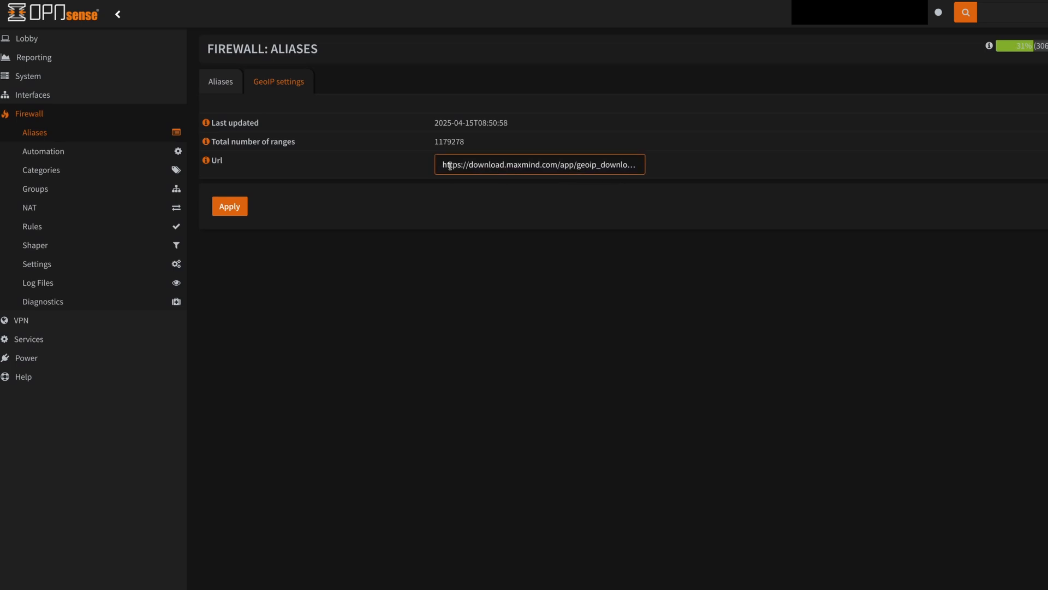
drag(442, 164, 600, 165)
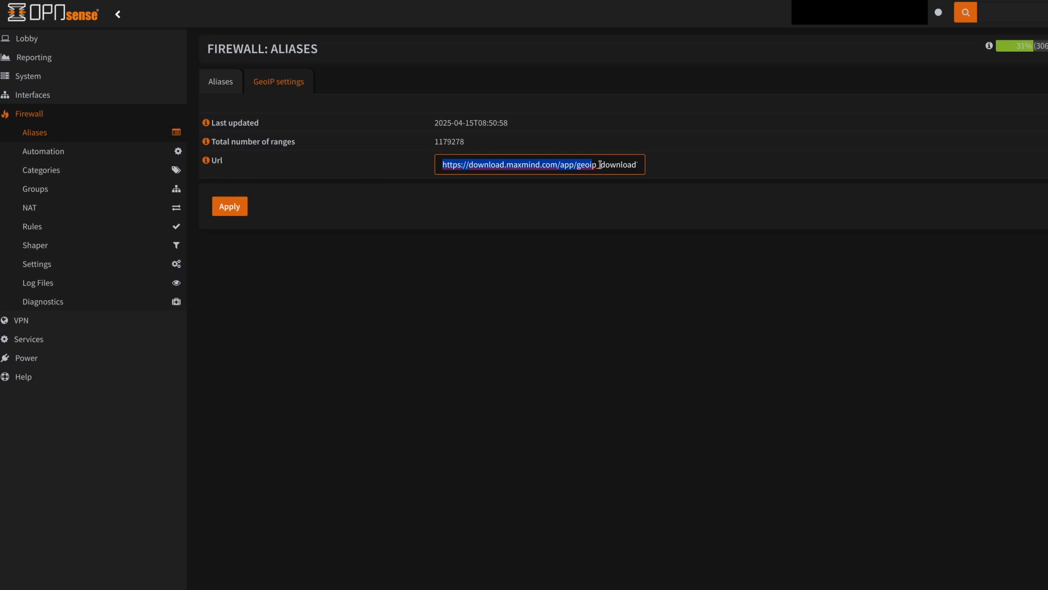
click(708, 169)
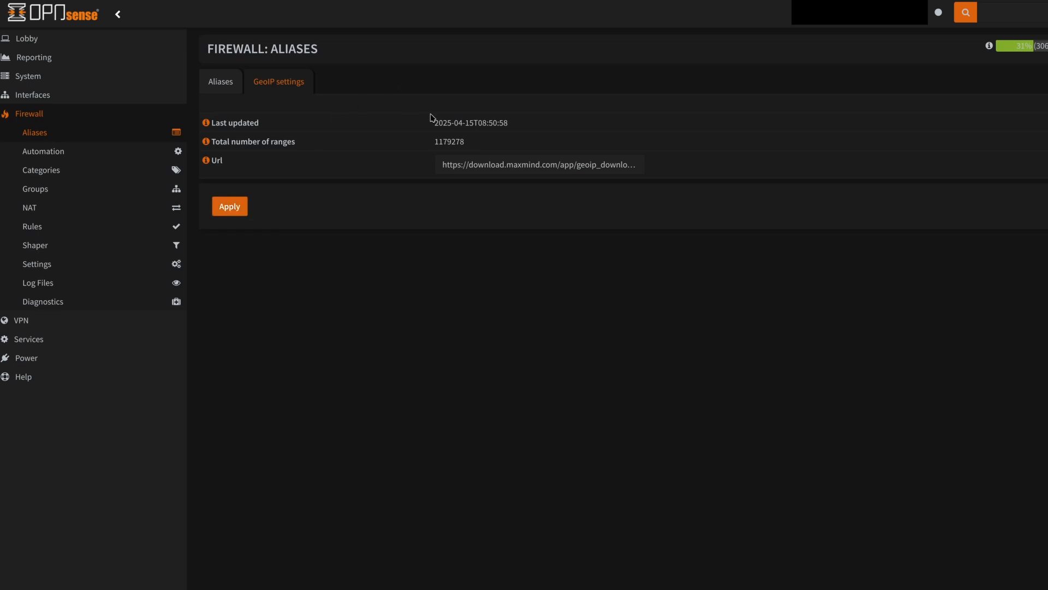
drag(435, 122, 432, 144)
click(232, 87)
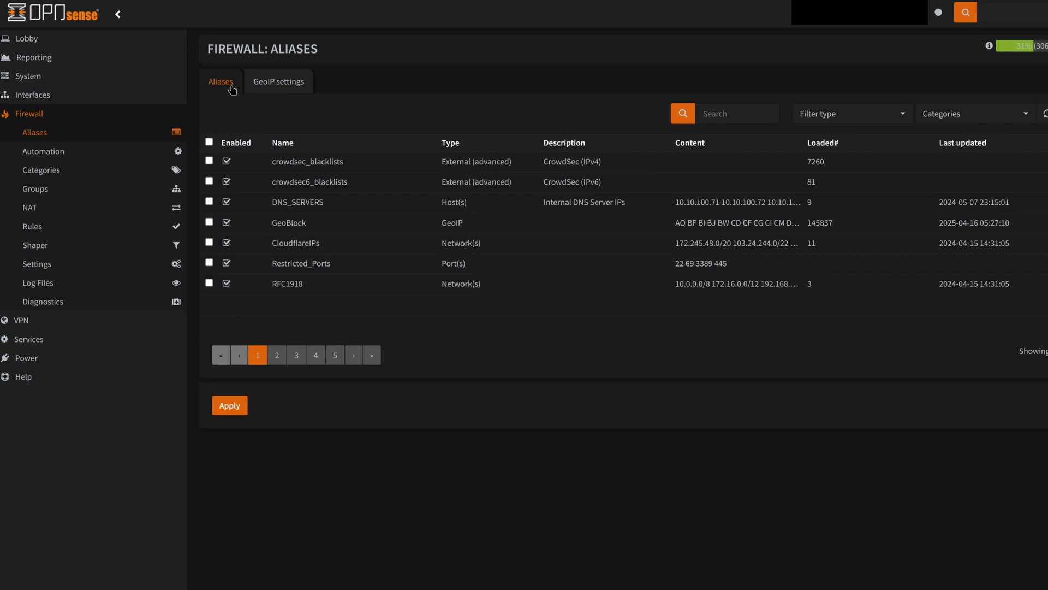
Start a new floating firewall rule and open its interface selection
click(31, 228)
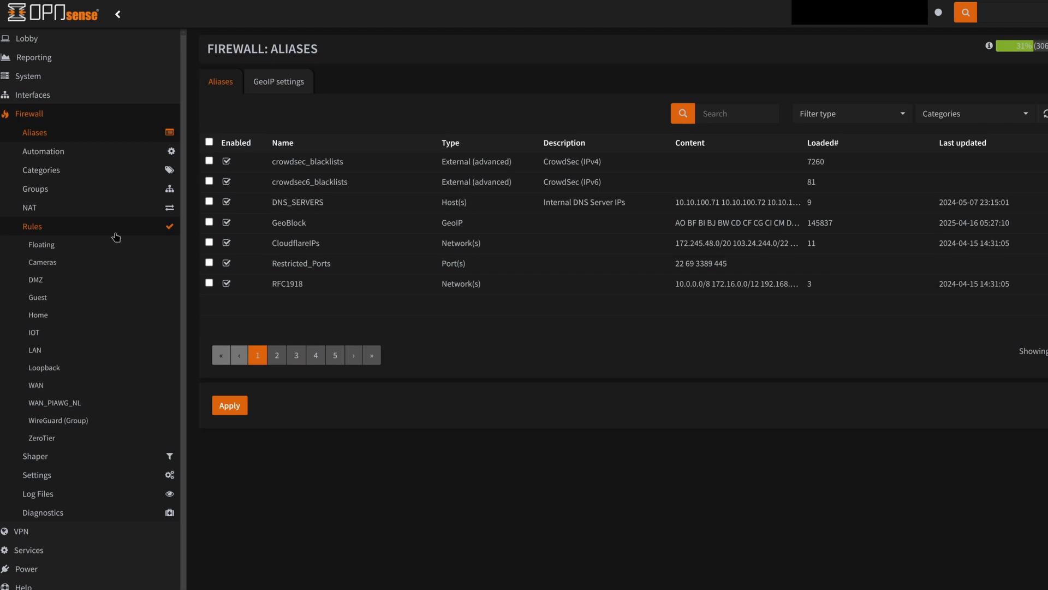
click(65, 247)
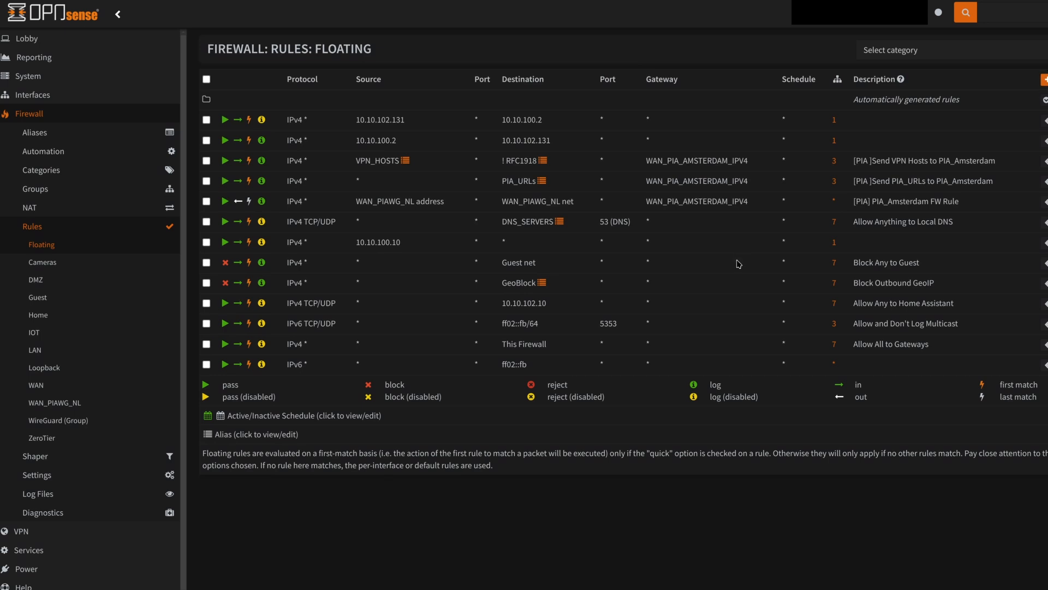
click(1044, 80)
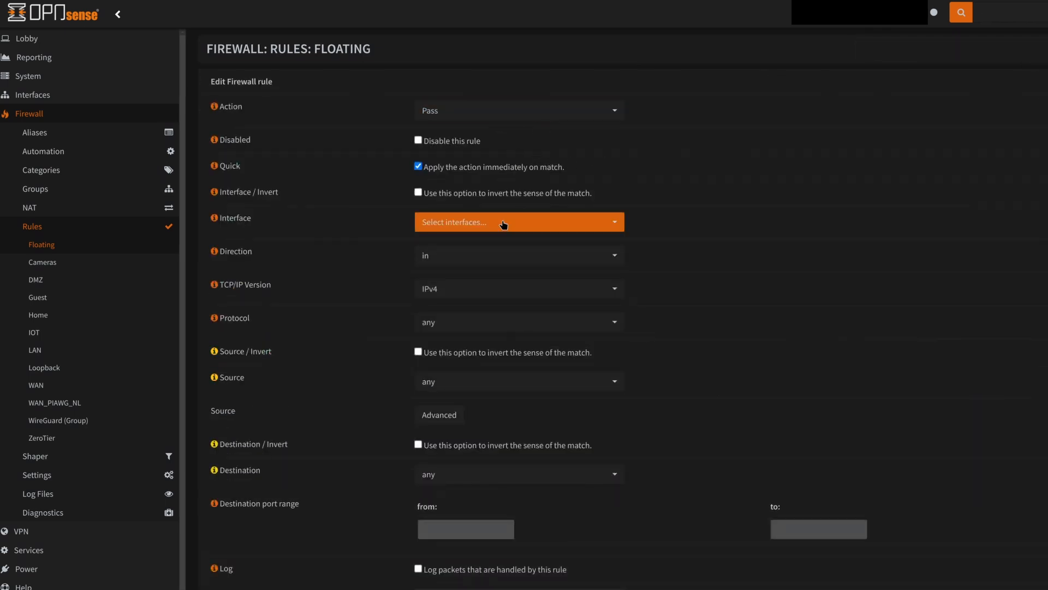
click(568, 224)
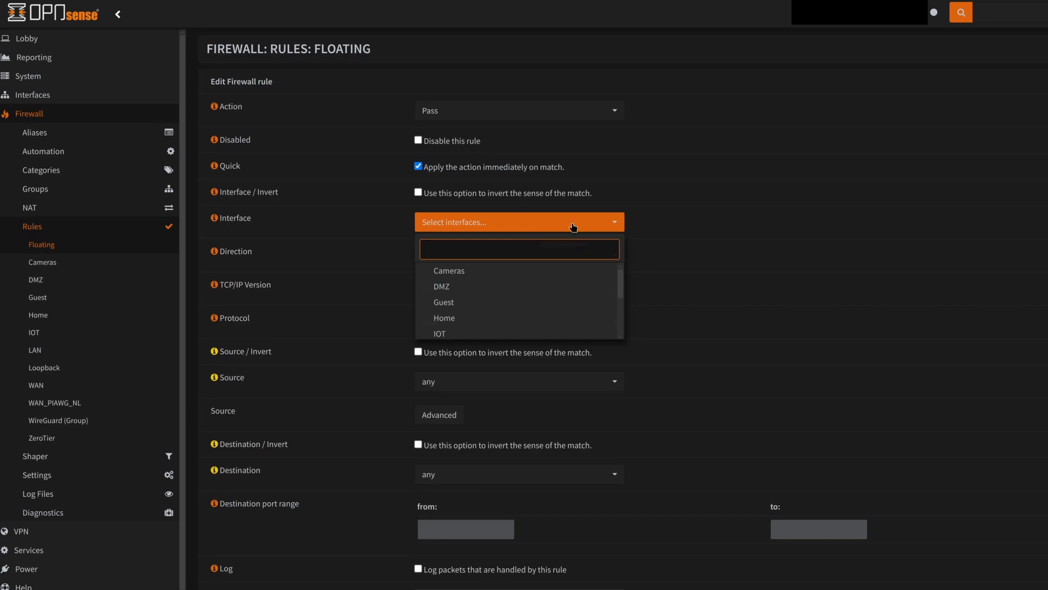
click(692, 235)
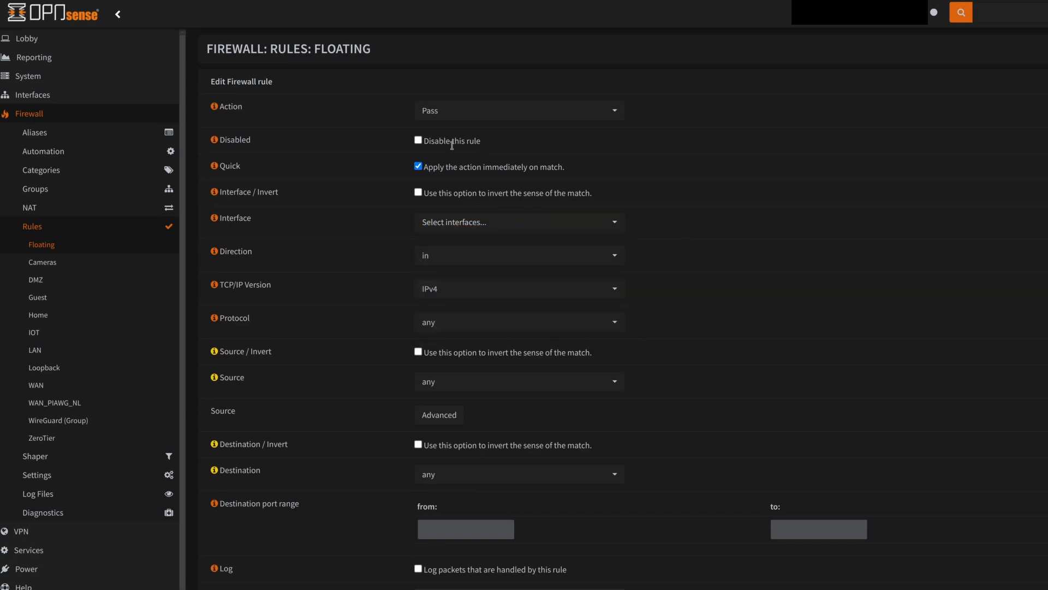
Set the rule's action to Block and its destination to the GeoBlock alias
click(453, 112)
click(453, 164)
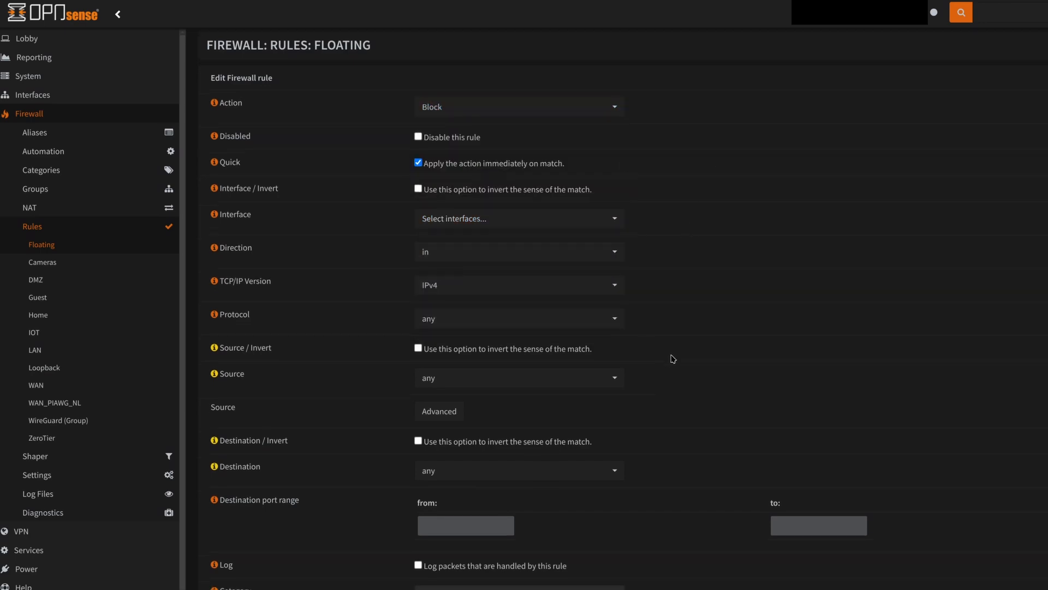
scroll(672, 359, down, 2)
click(422, 366)
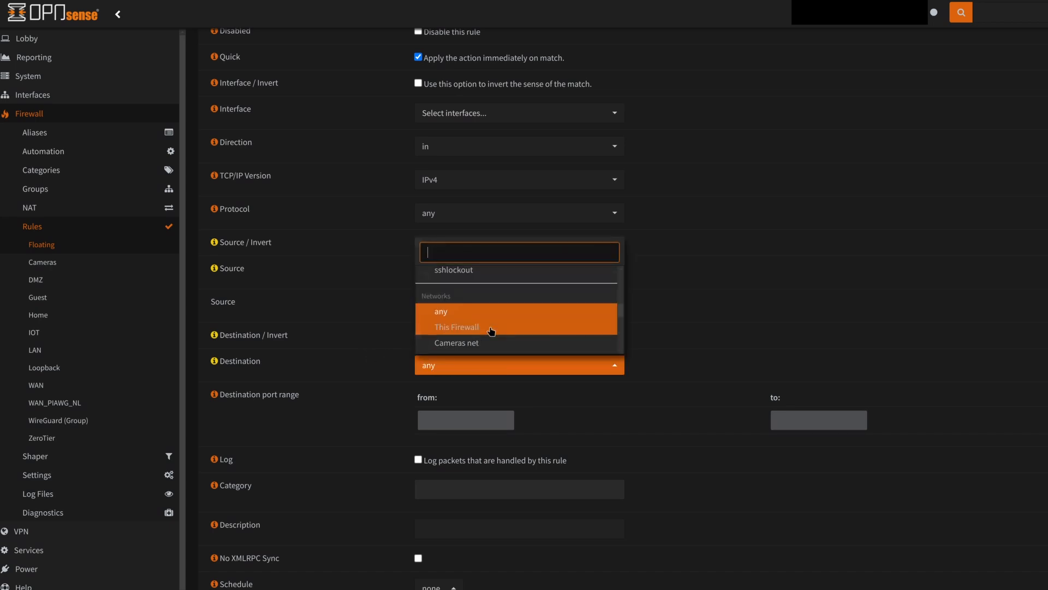
scroll(491, 330, up, 4)
scroll(490, 331, up, 5)
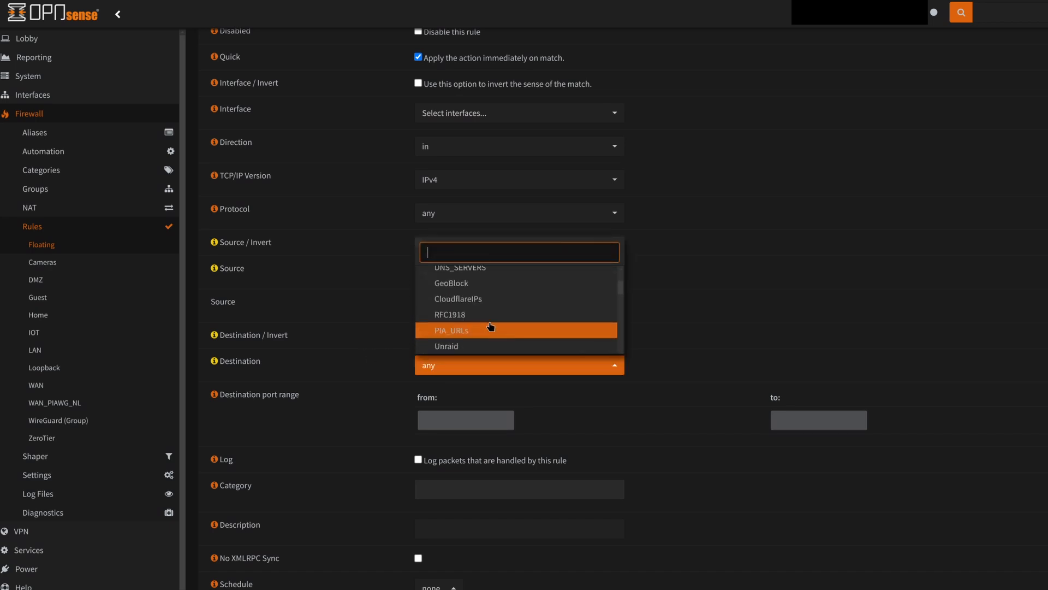
click(445, 341)
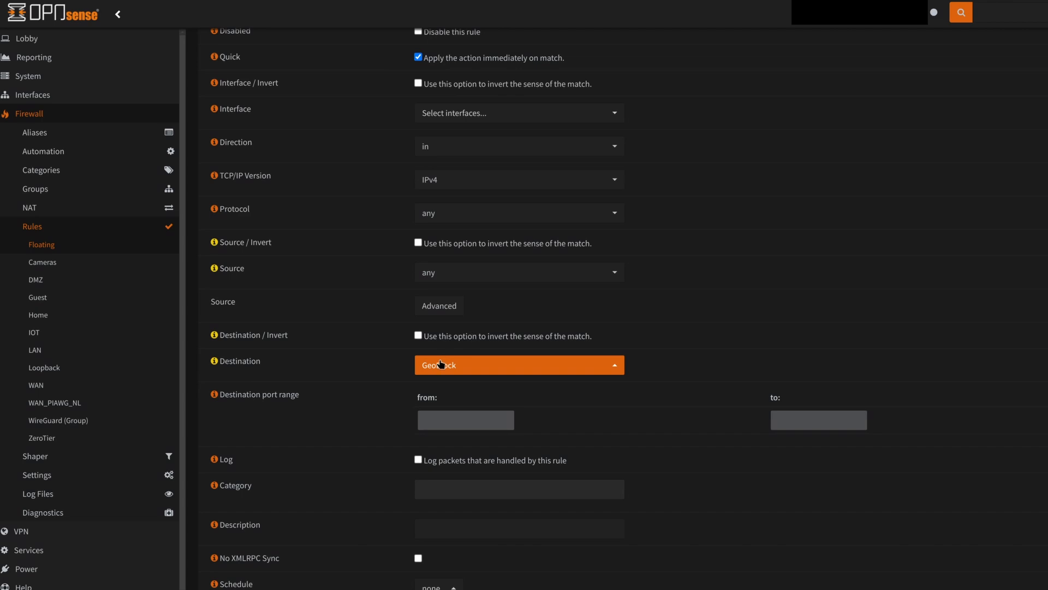
click(688, 342)
Change the rule's action to Pass
scroll(434, 371, up, 1)
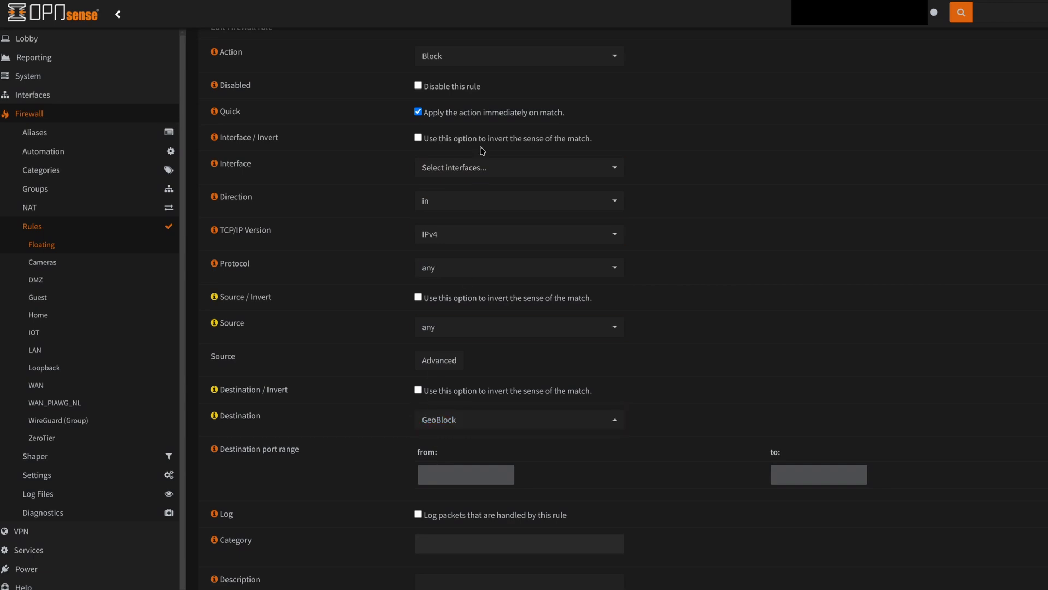
click(445, 59)
click(450, 107)
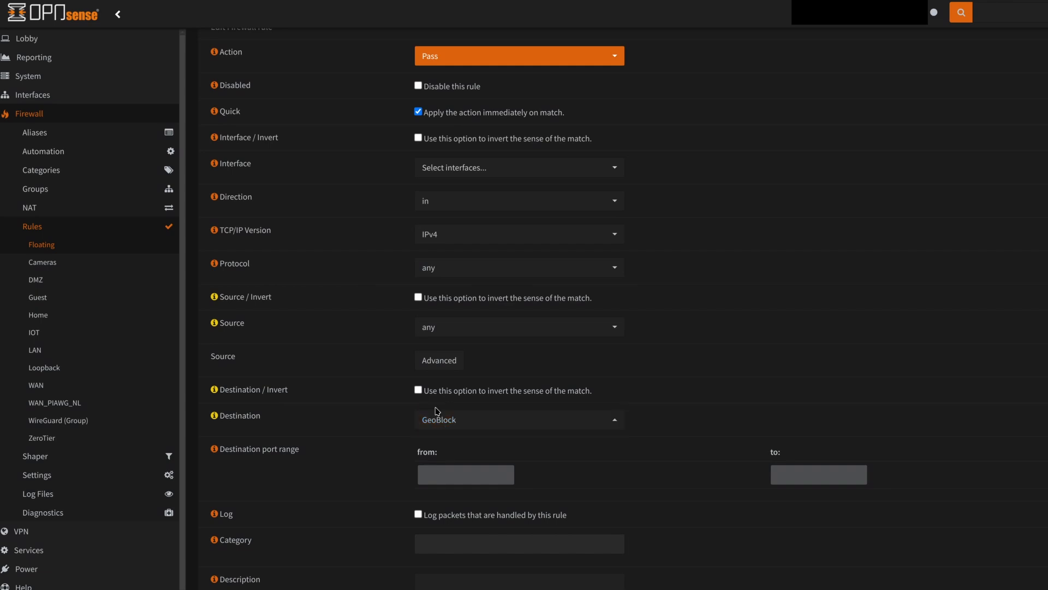
Enable logging of packets handled by the rule
scroll(436, 410, up, 1)
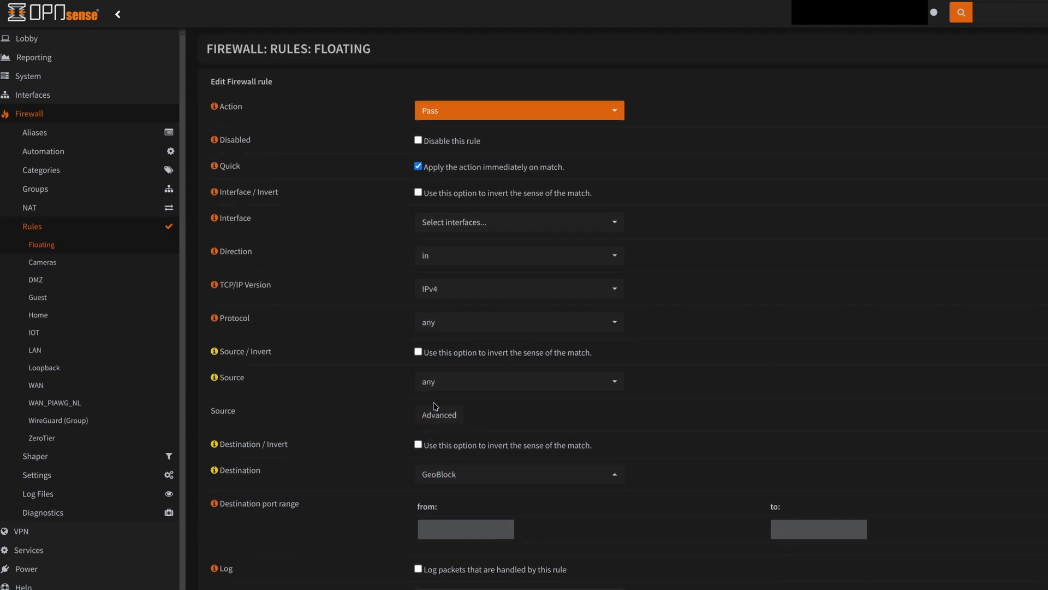
scroll(425, 385, down, 2)
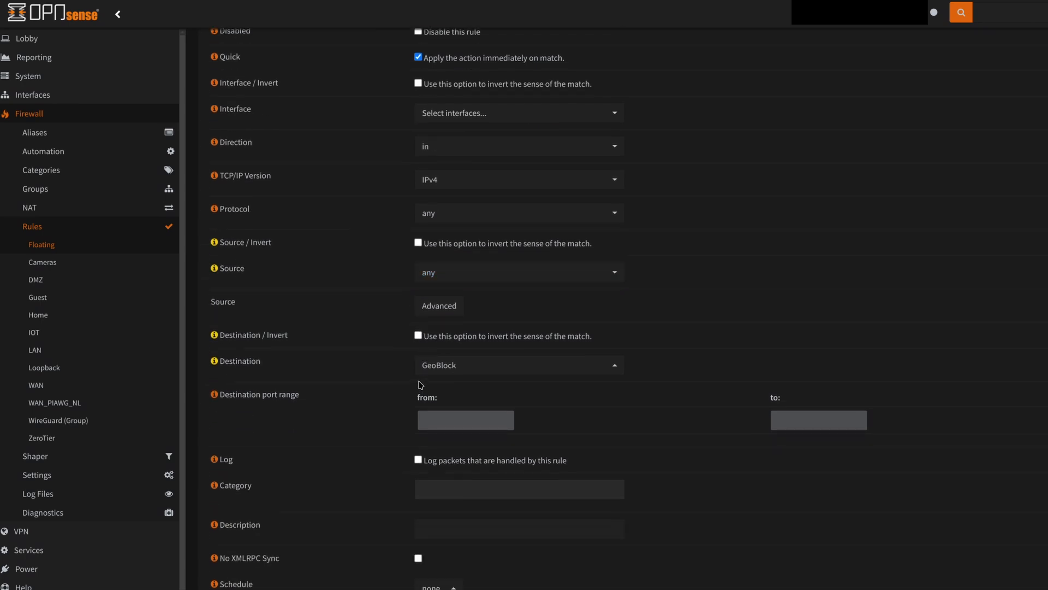
click(418, 460)
scroll(407, 466, up, 2)
scroll(401, 214, down, 3)
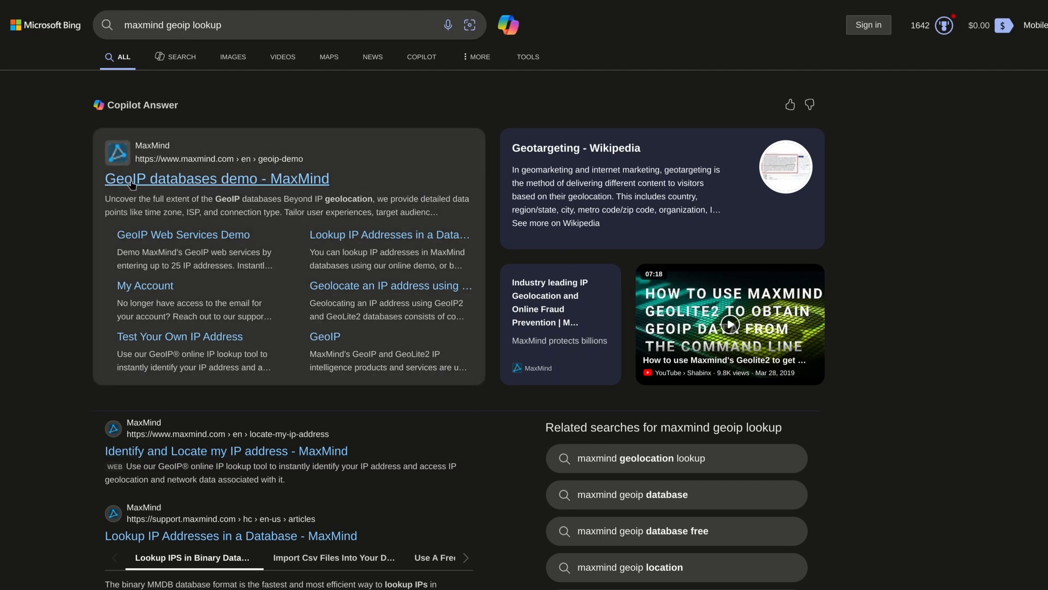
Open MaxMind's GeoIP databases demo and look up the IP address 8.8.8.8
click(253, 182)
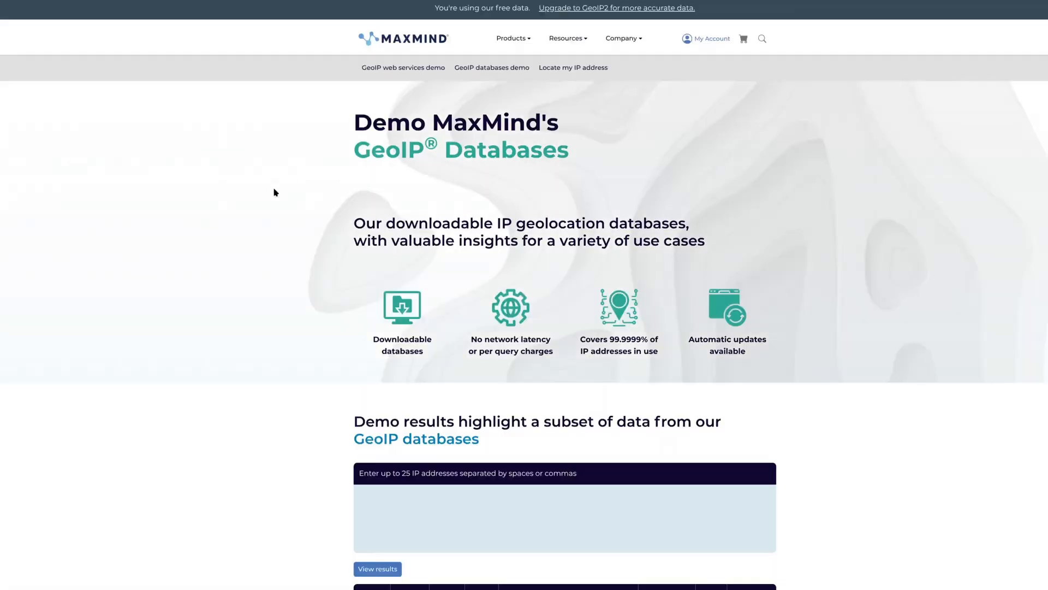
scroll(436, 223, down, 4)
click(476, 290)
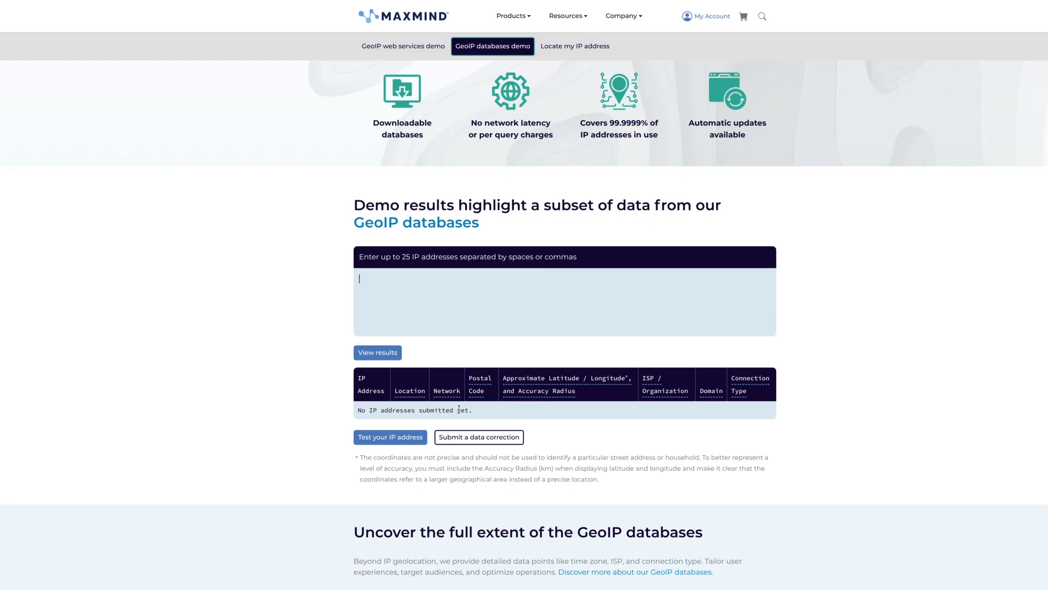
click(461, 269)
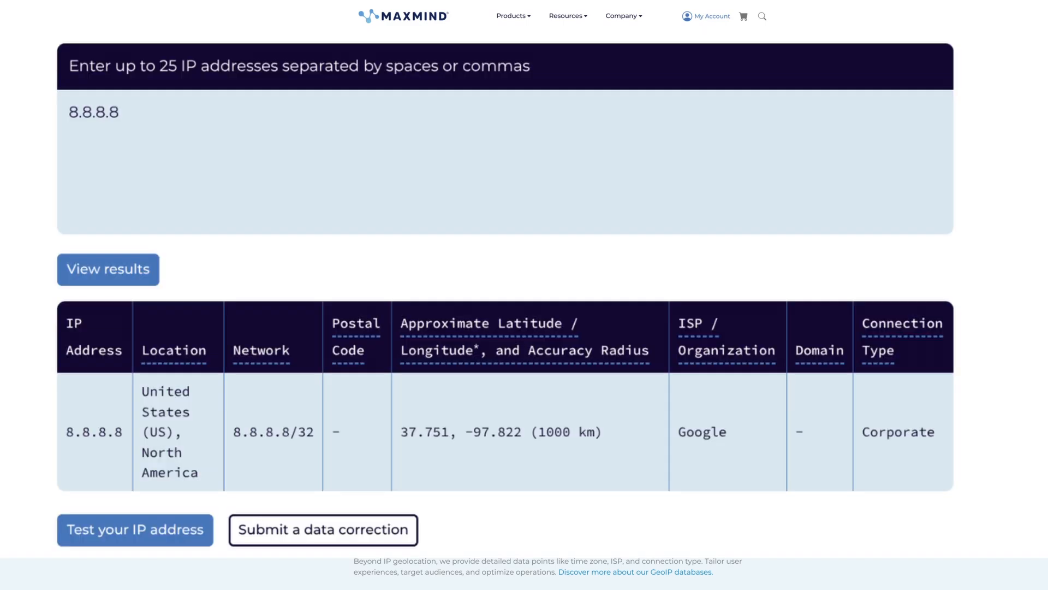